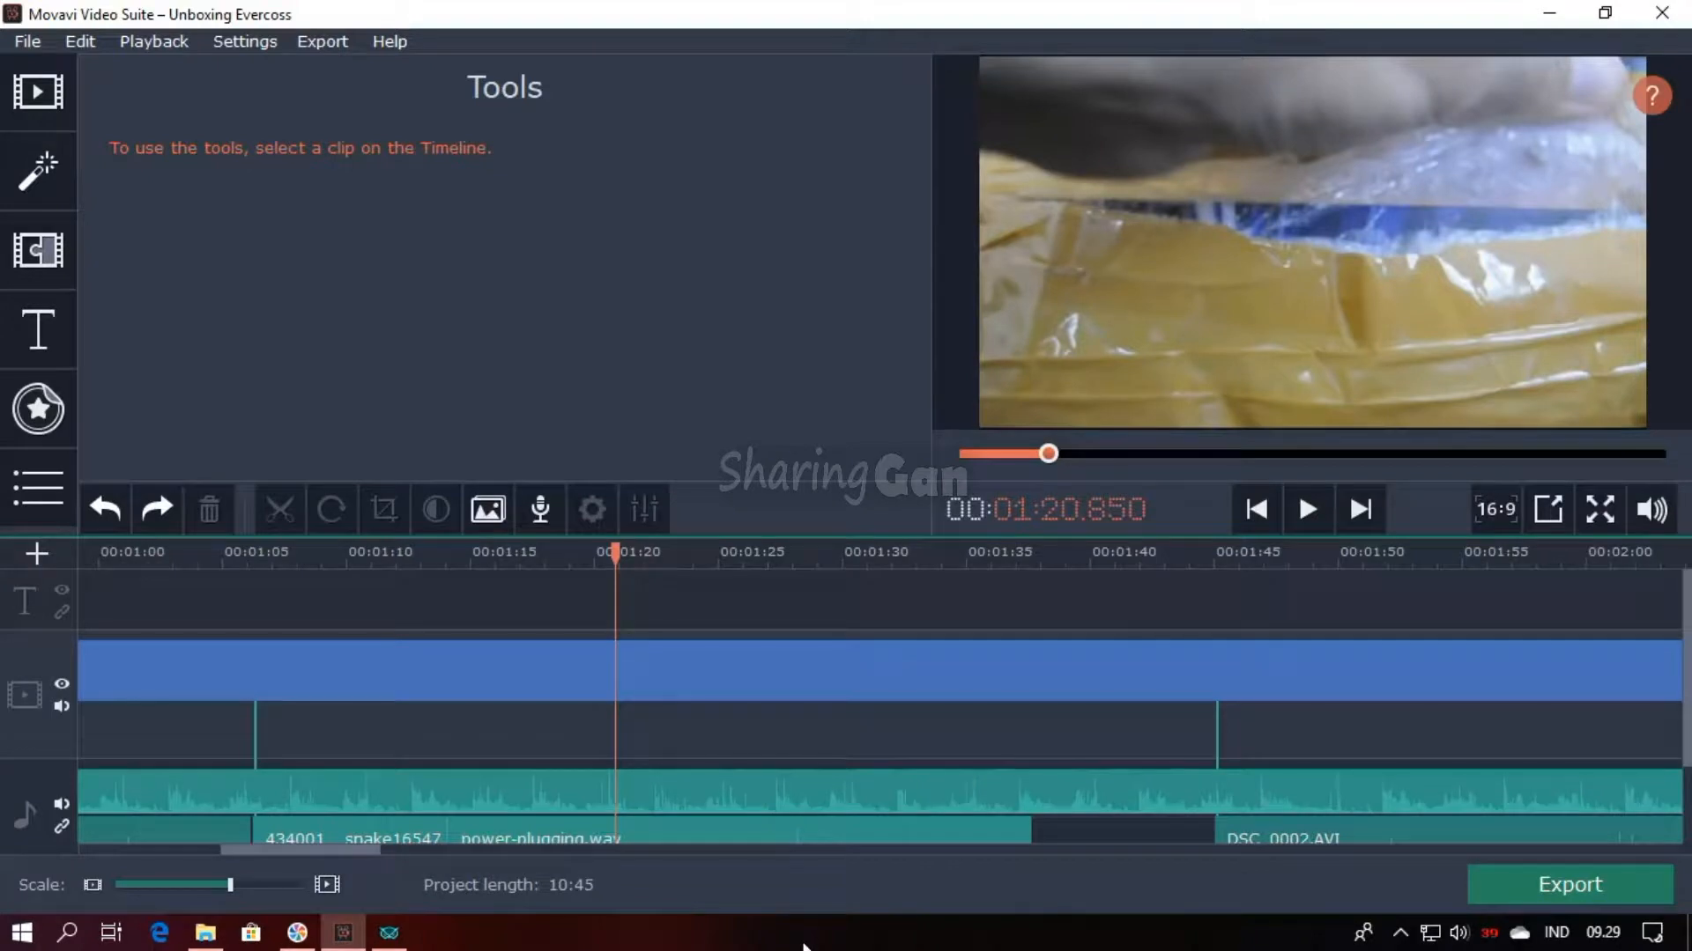
Split the main-track video clip at 1:41.400, where the hand grips the edge of the phone box.
left_click_drag(615, 551, 664, 551)
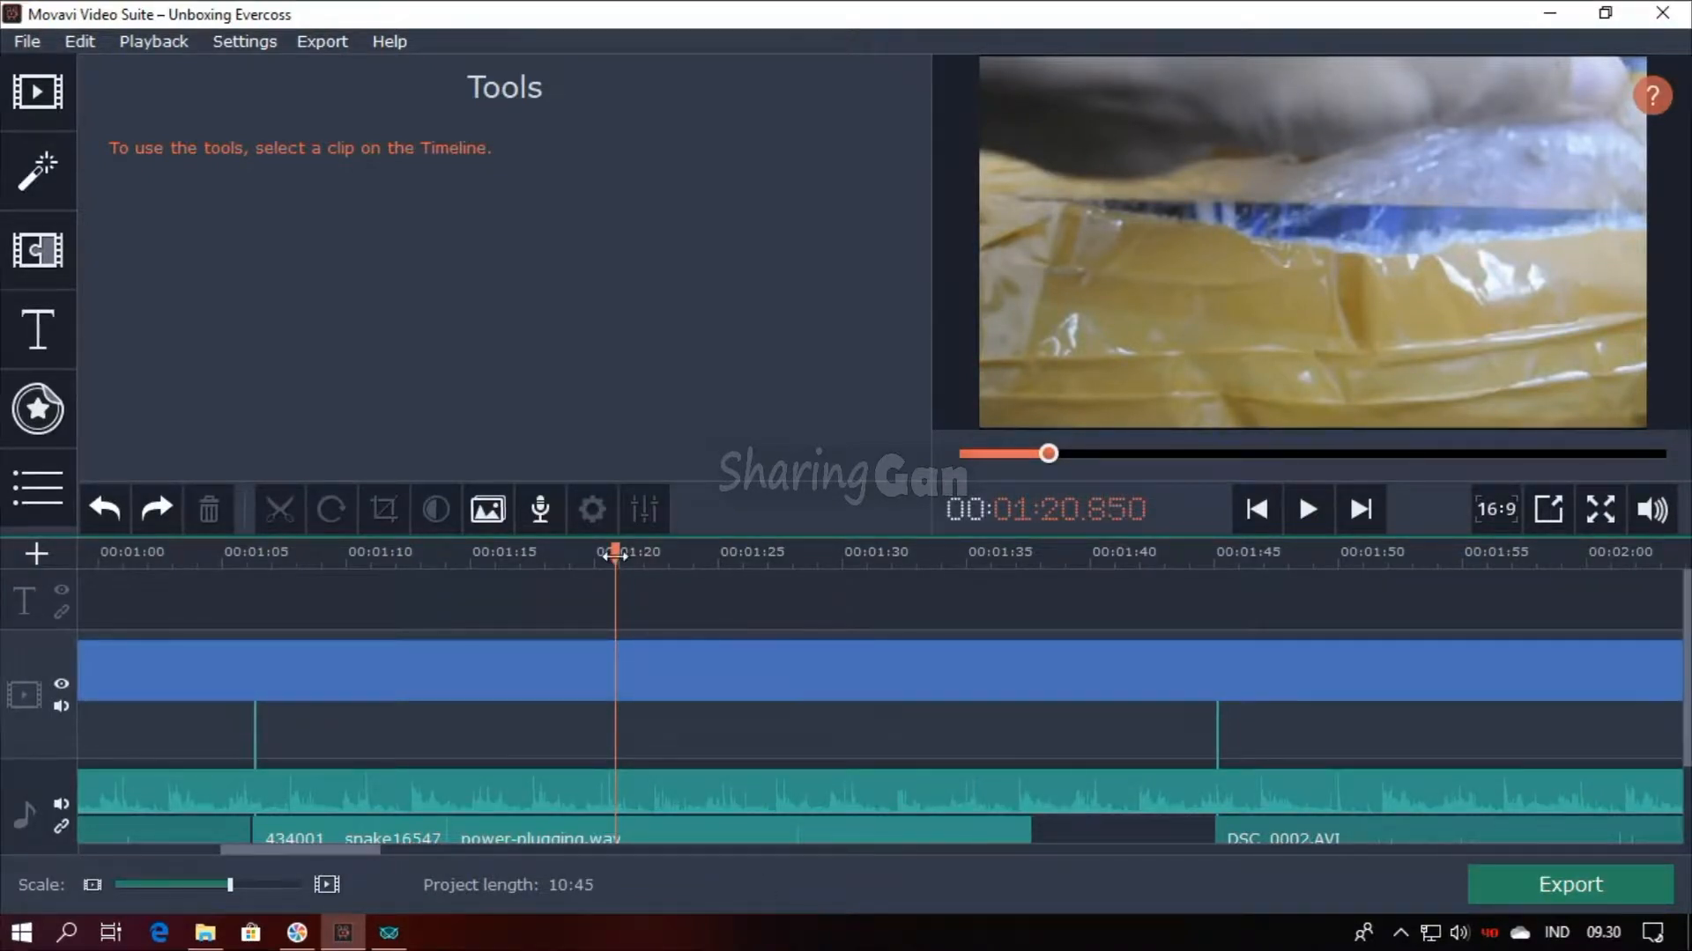
left_click_drag(581, 380, 686, 380)
left_click_drag(628, 182, 1515, 251)
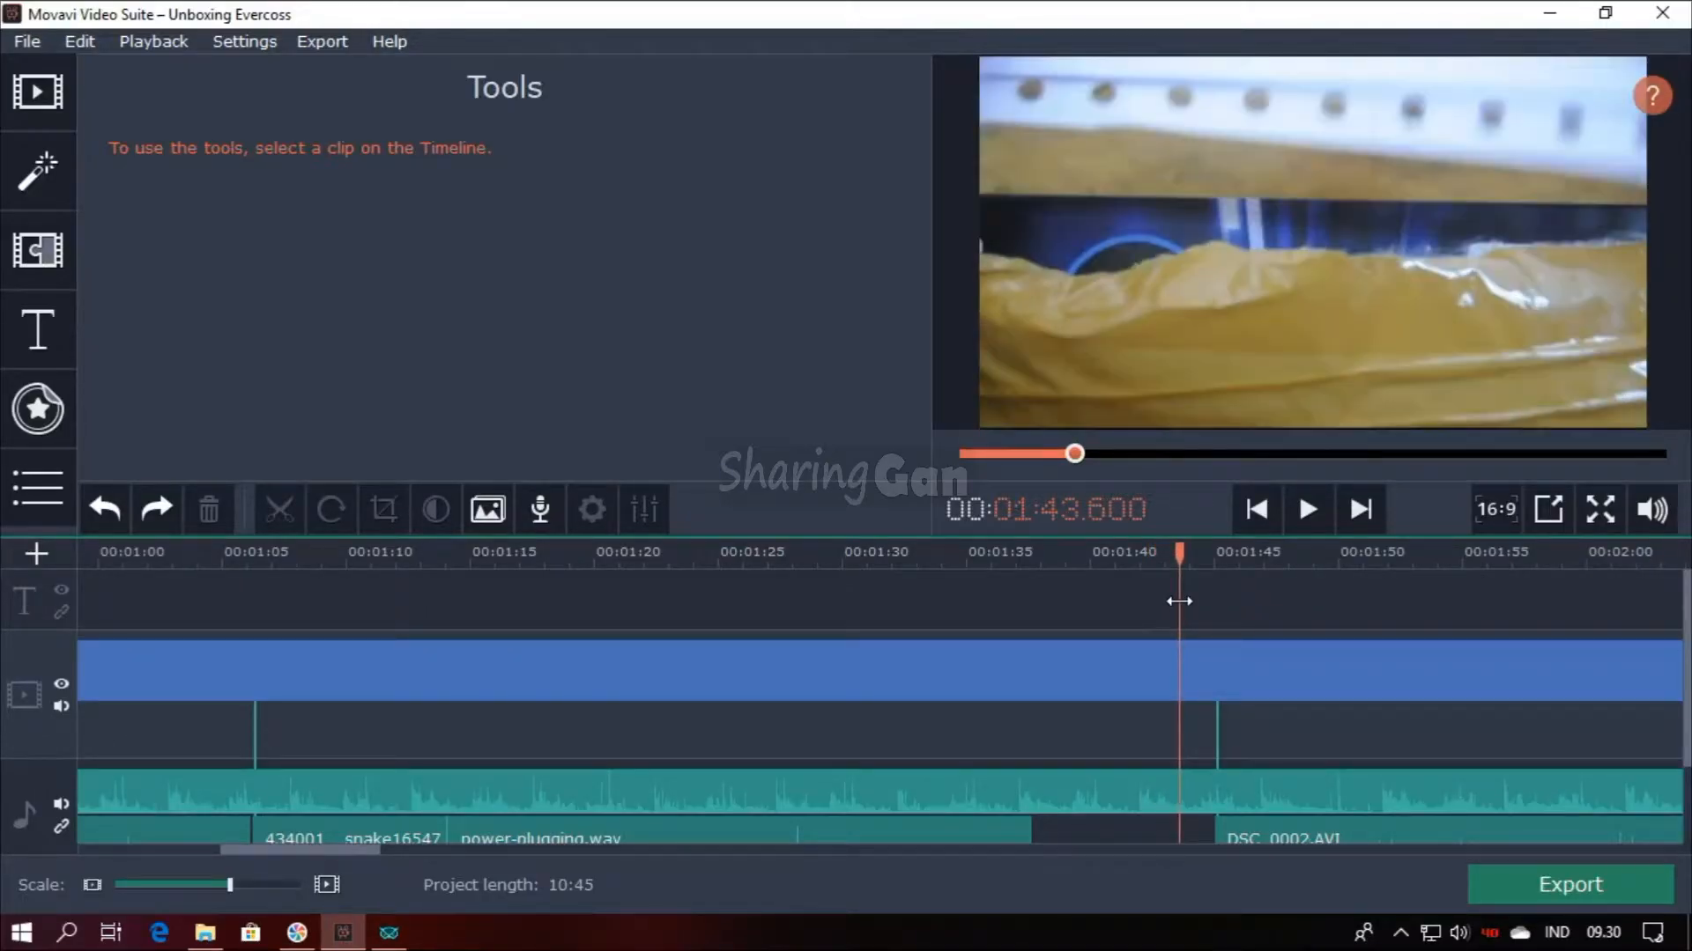
left_click_drag(1178, 601, 1206, 600)
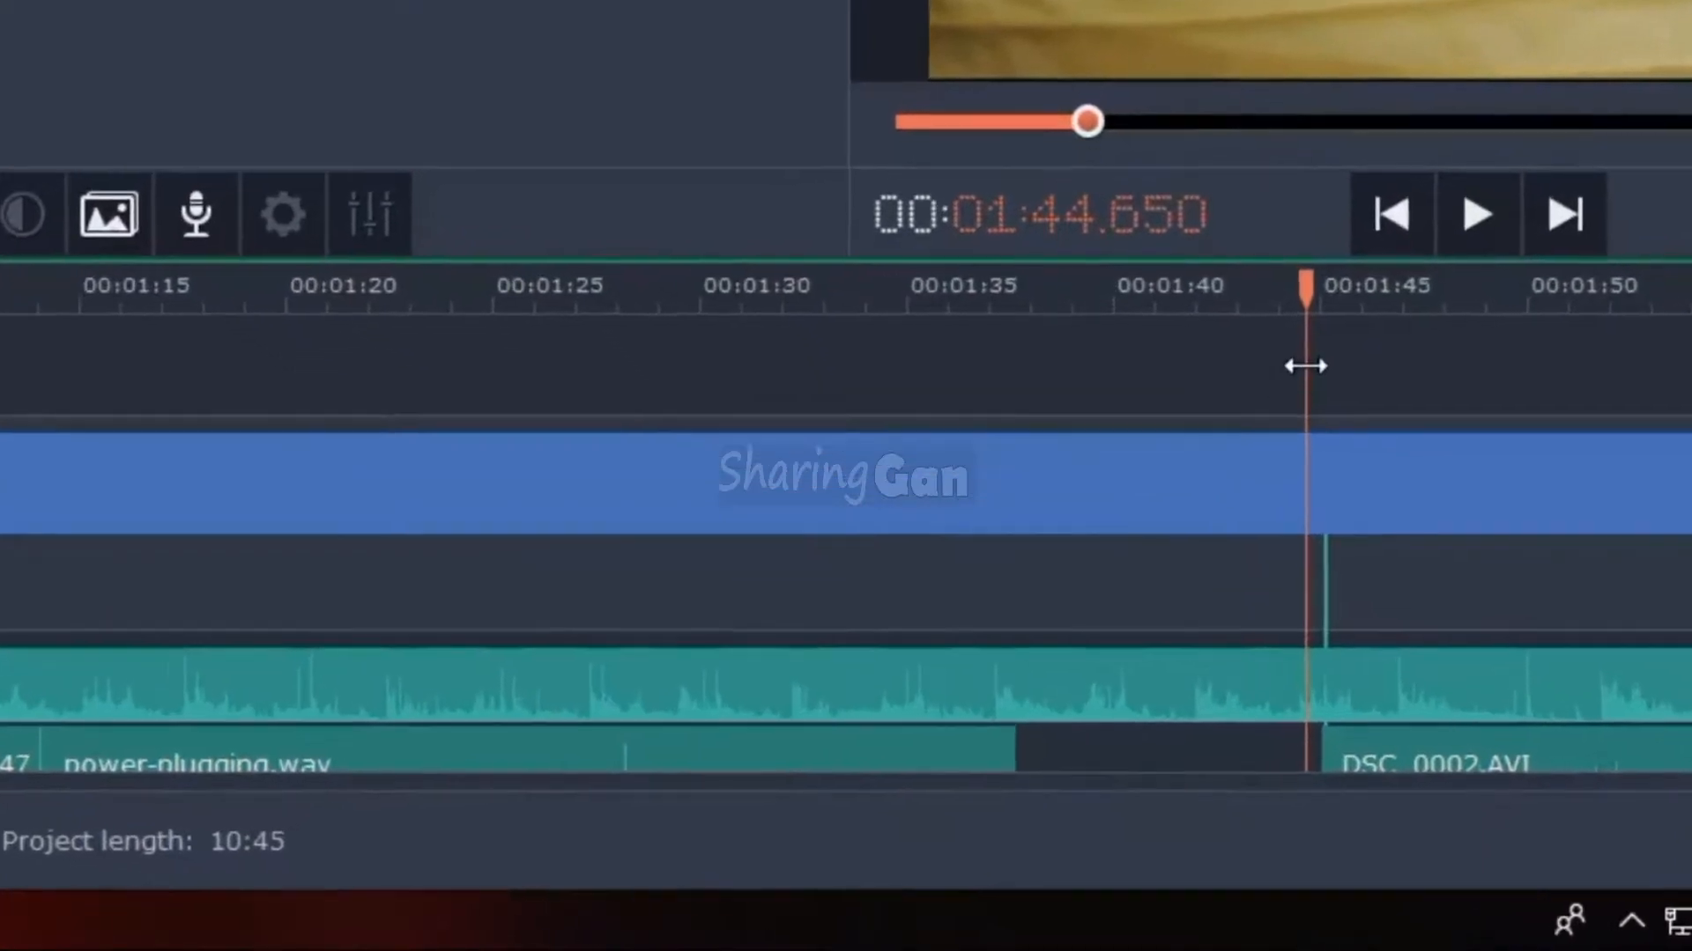
left_click_drag(1241, 518, 1180, 512)
left_click_drag(1257, 239, 1178, 225)
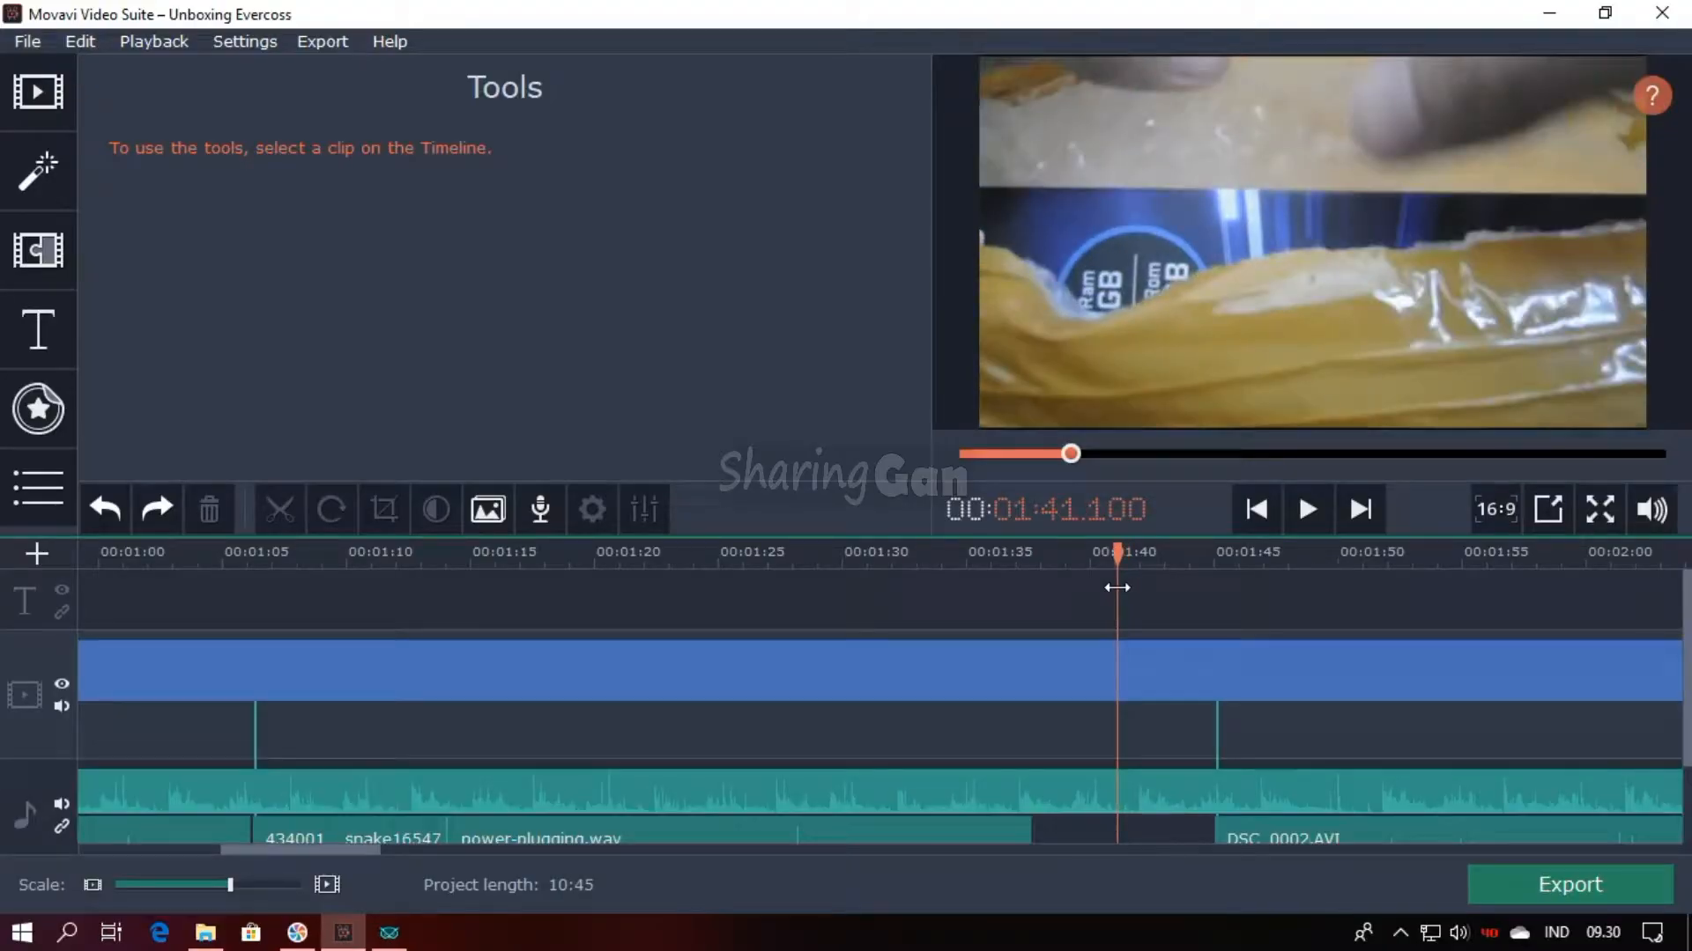
left_click_drag(1117, 586, 1124, 587)
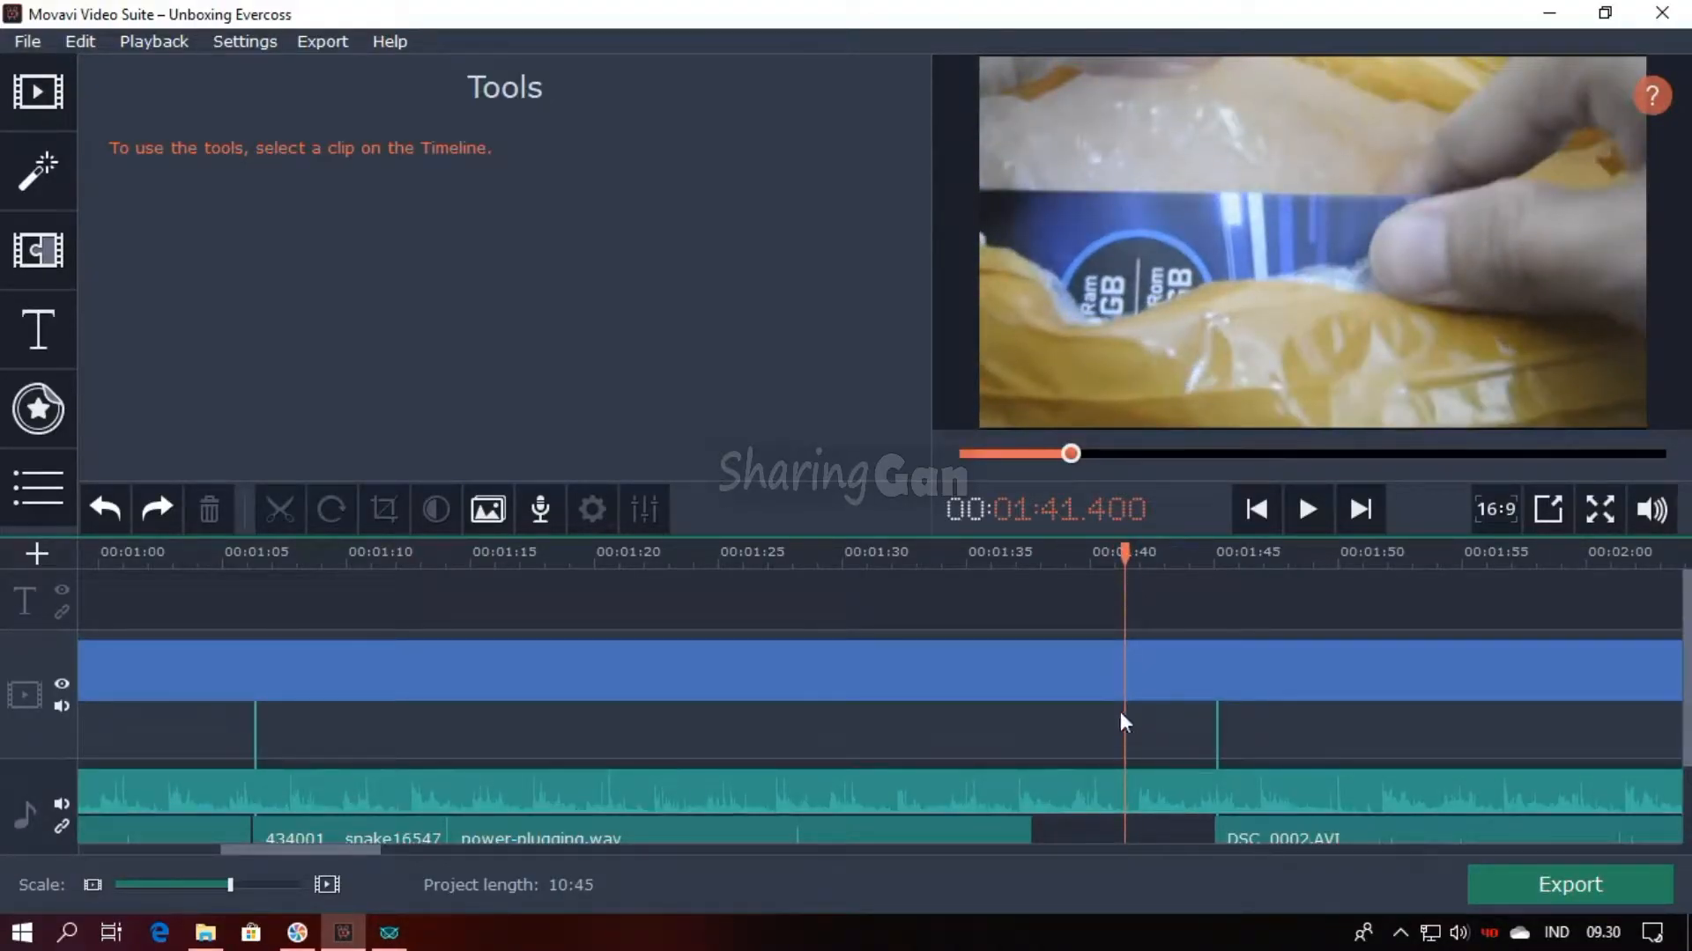
left_click(1123, 644)
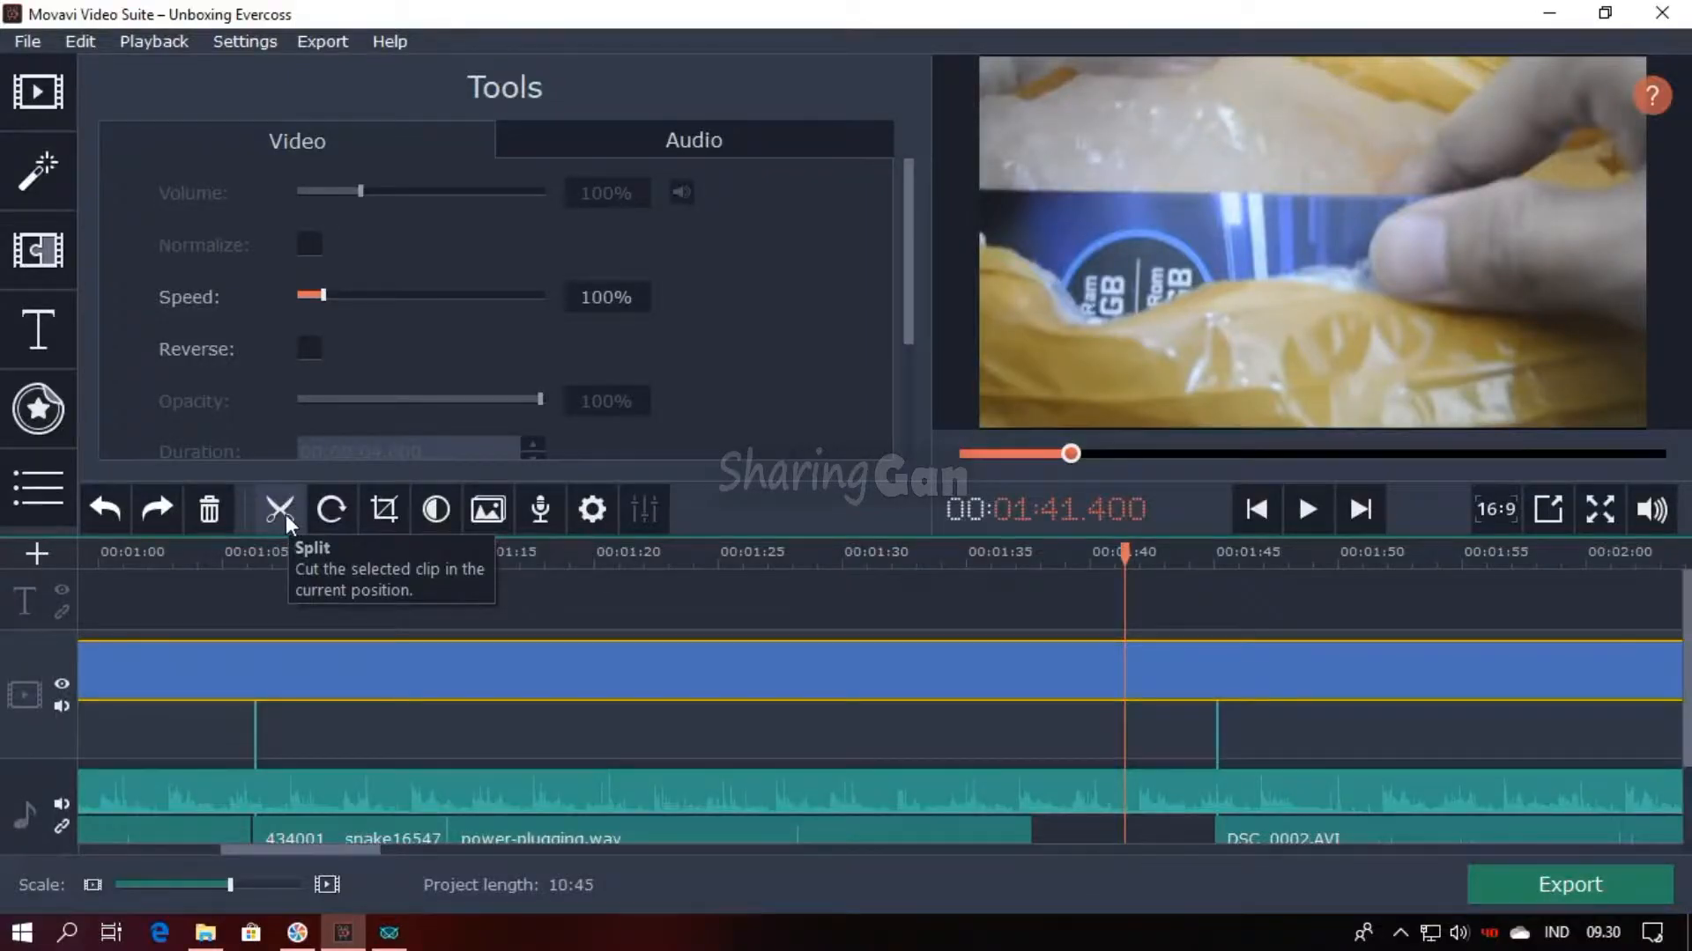
left_click(280, 511)
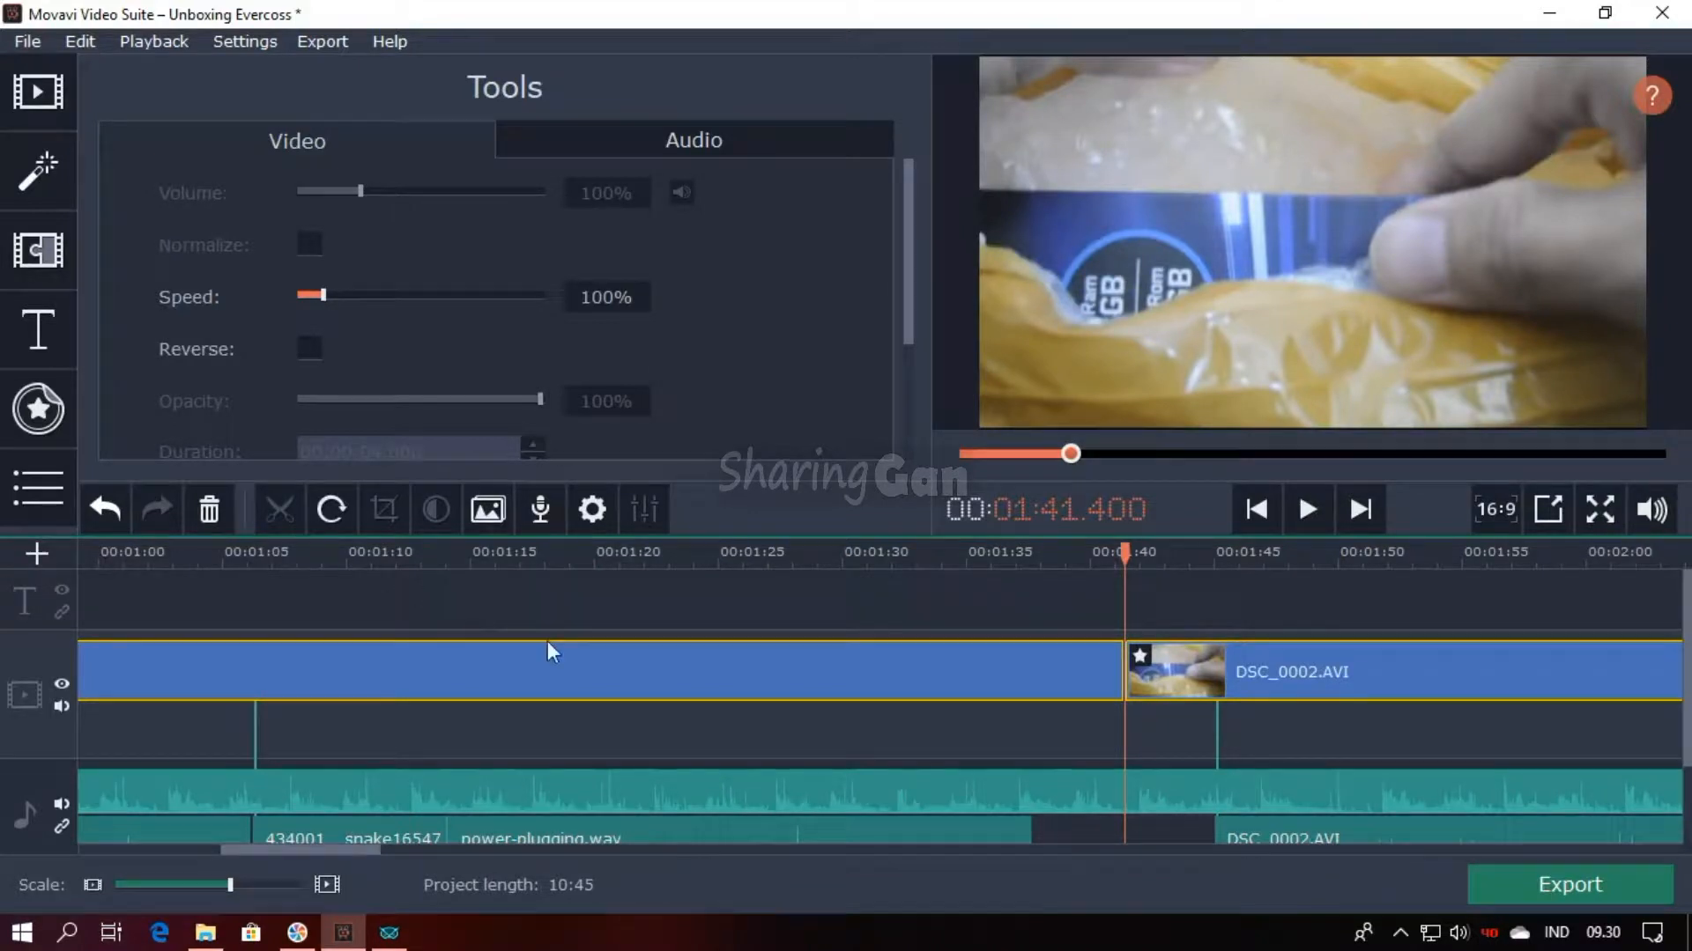
Split DSC_0002.AVI again at 1:45.300 and select the short segment between the two cuts.
left_click(1122, 554)
left_click_drag(1122, 553, 1220, 560)
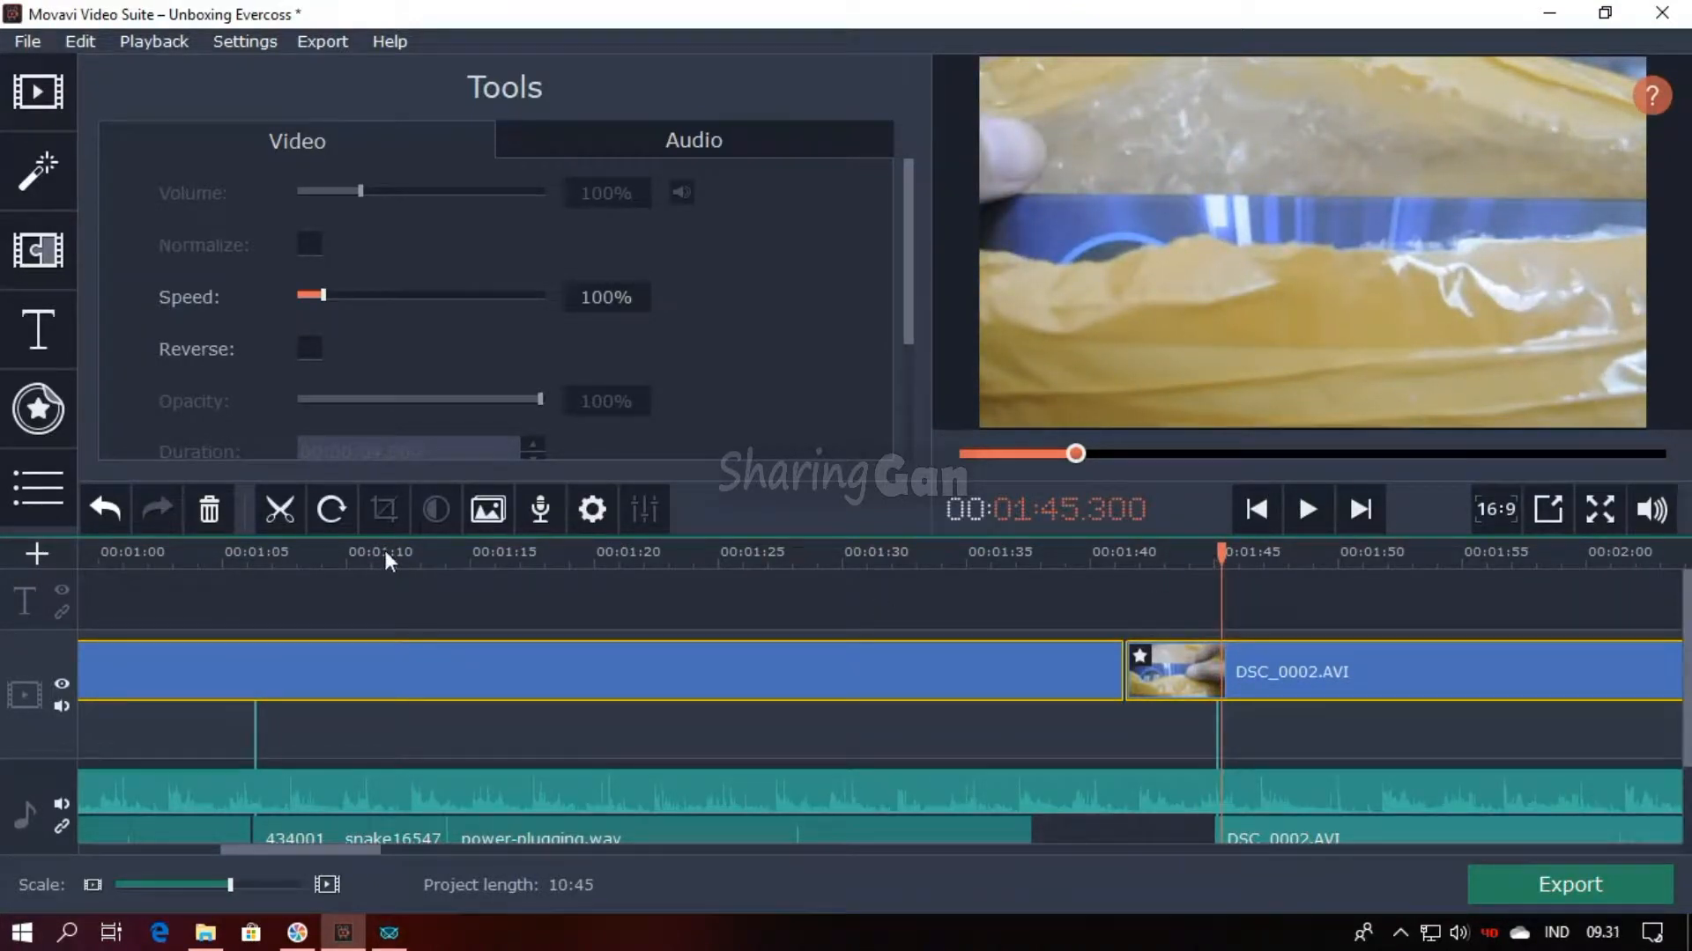
left_click(279, 509)
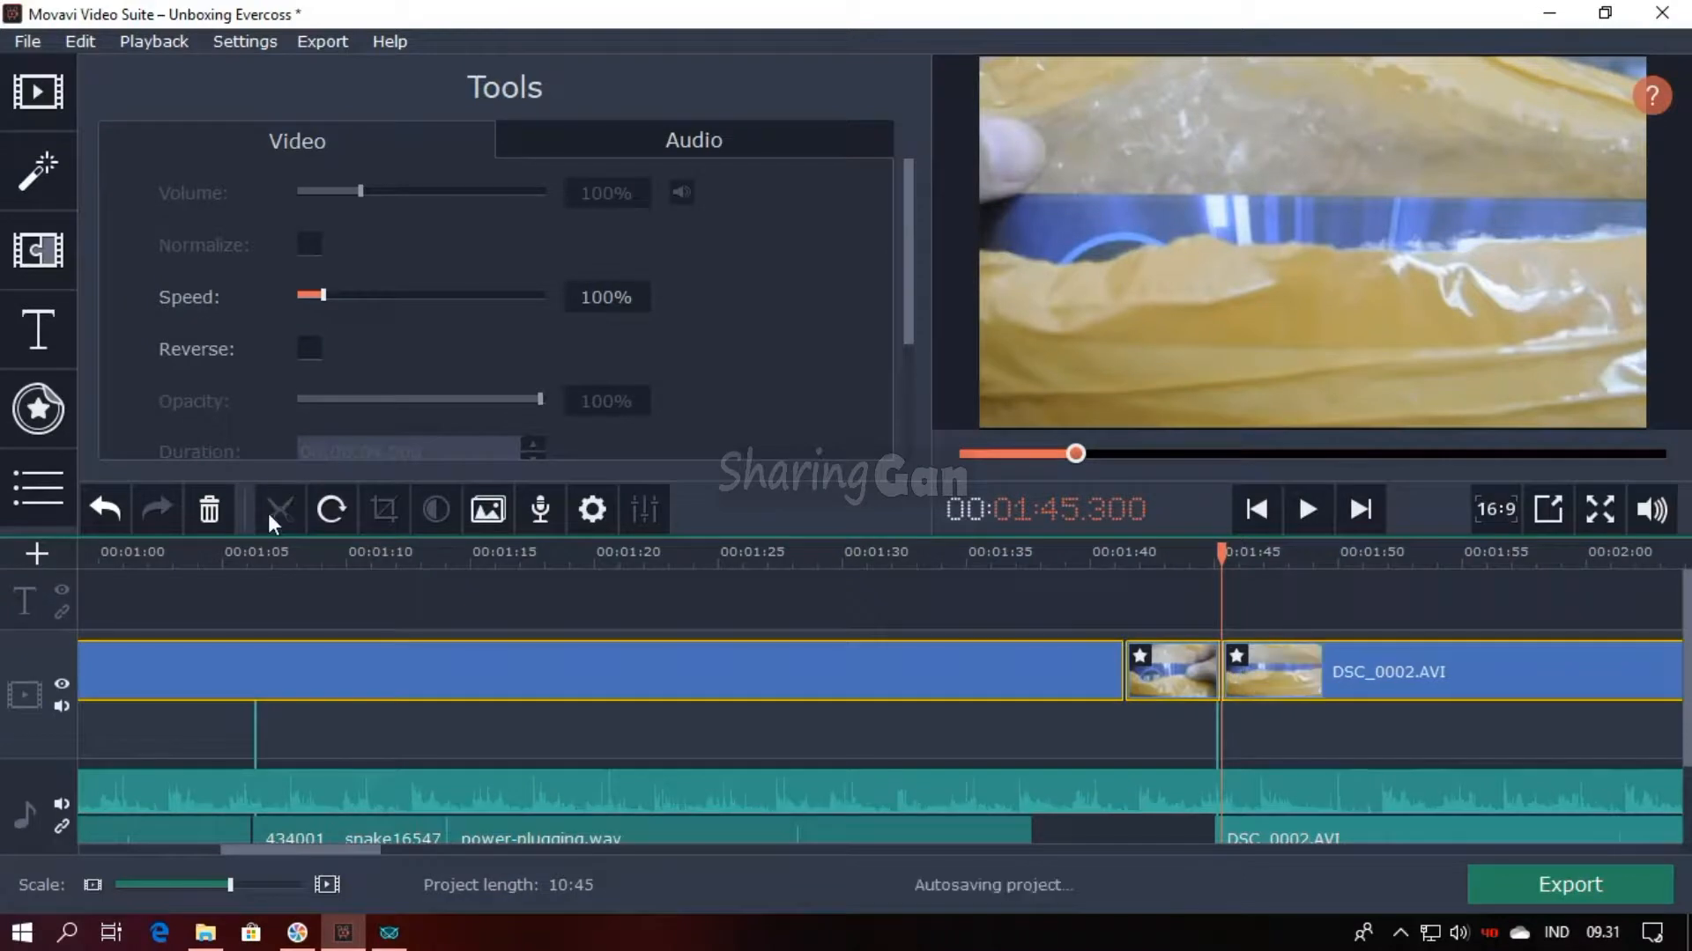
left_click(1175, 676)
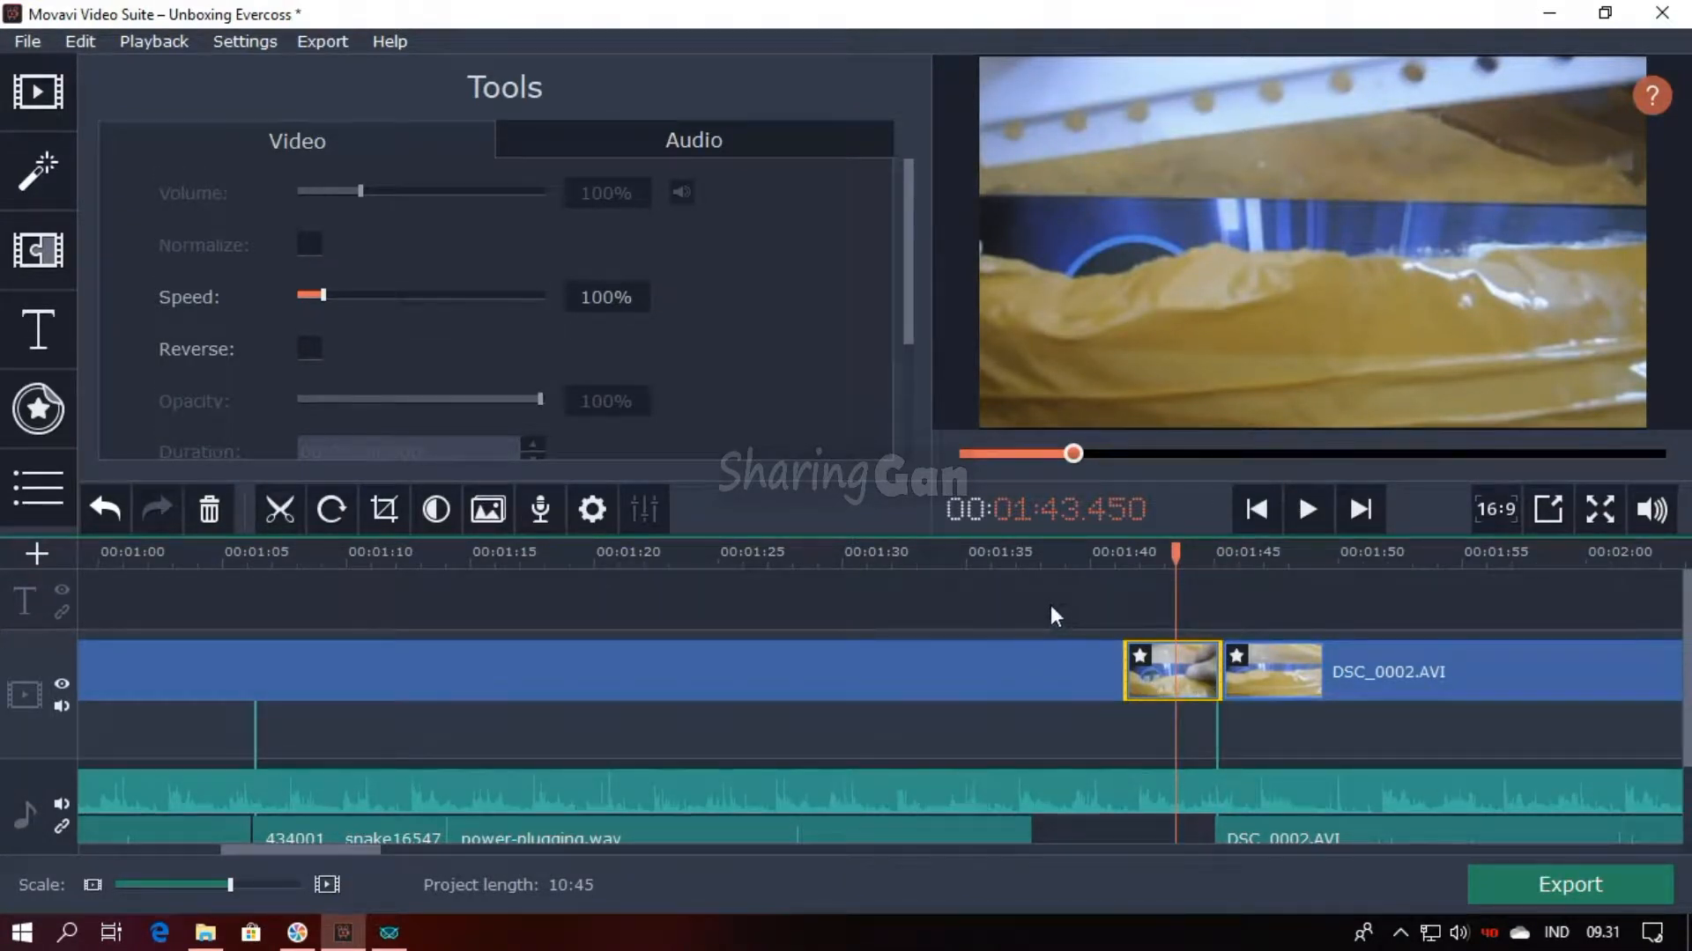
Switch to File Explorer and preview the green-screen transition videos LT pack (1).mp4 through LT pack (6).mp4.
left_click(205, 943)
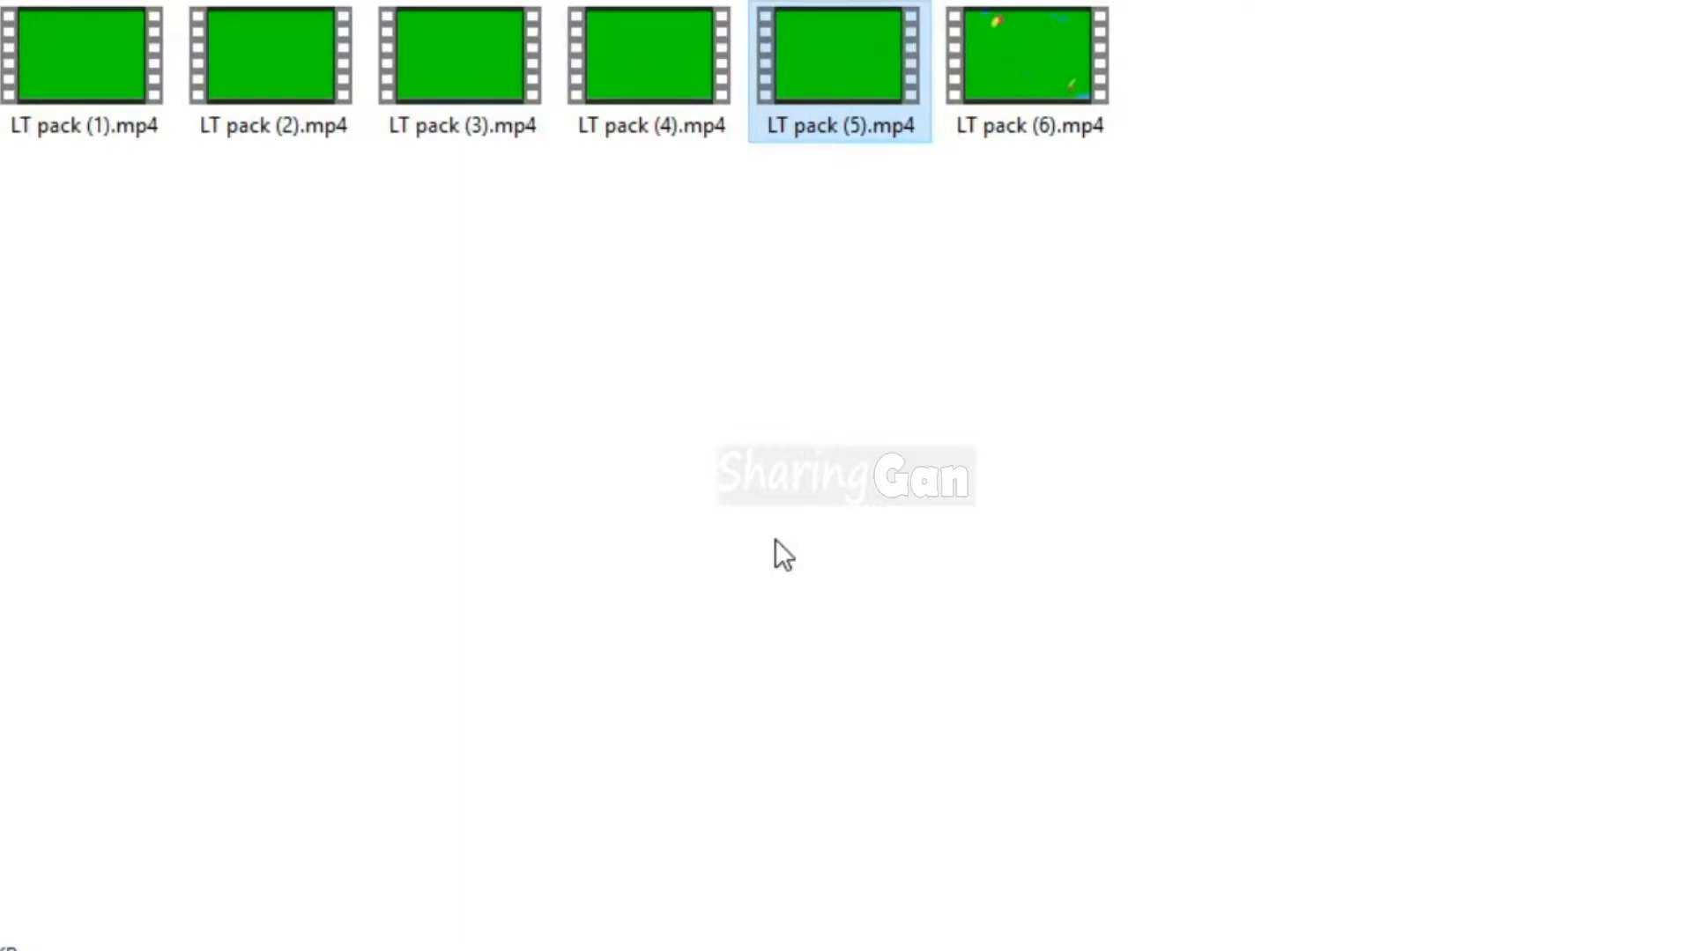
double_click(128, 88)
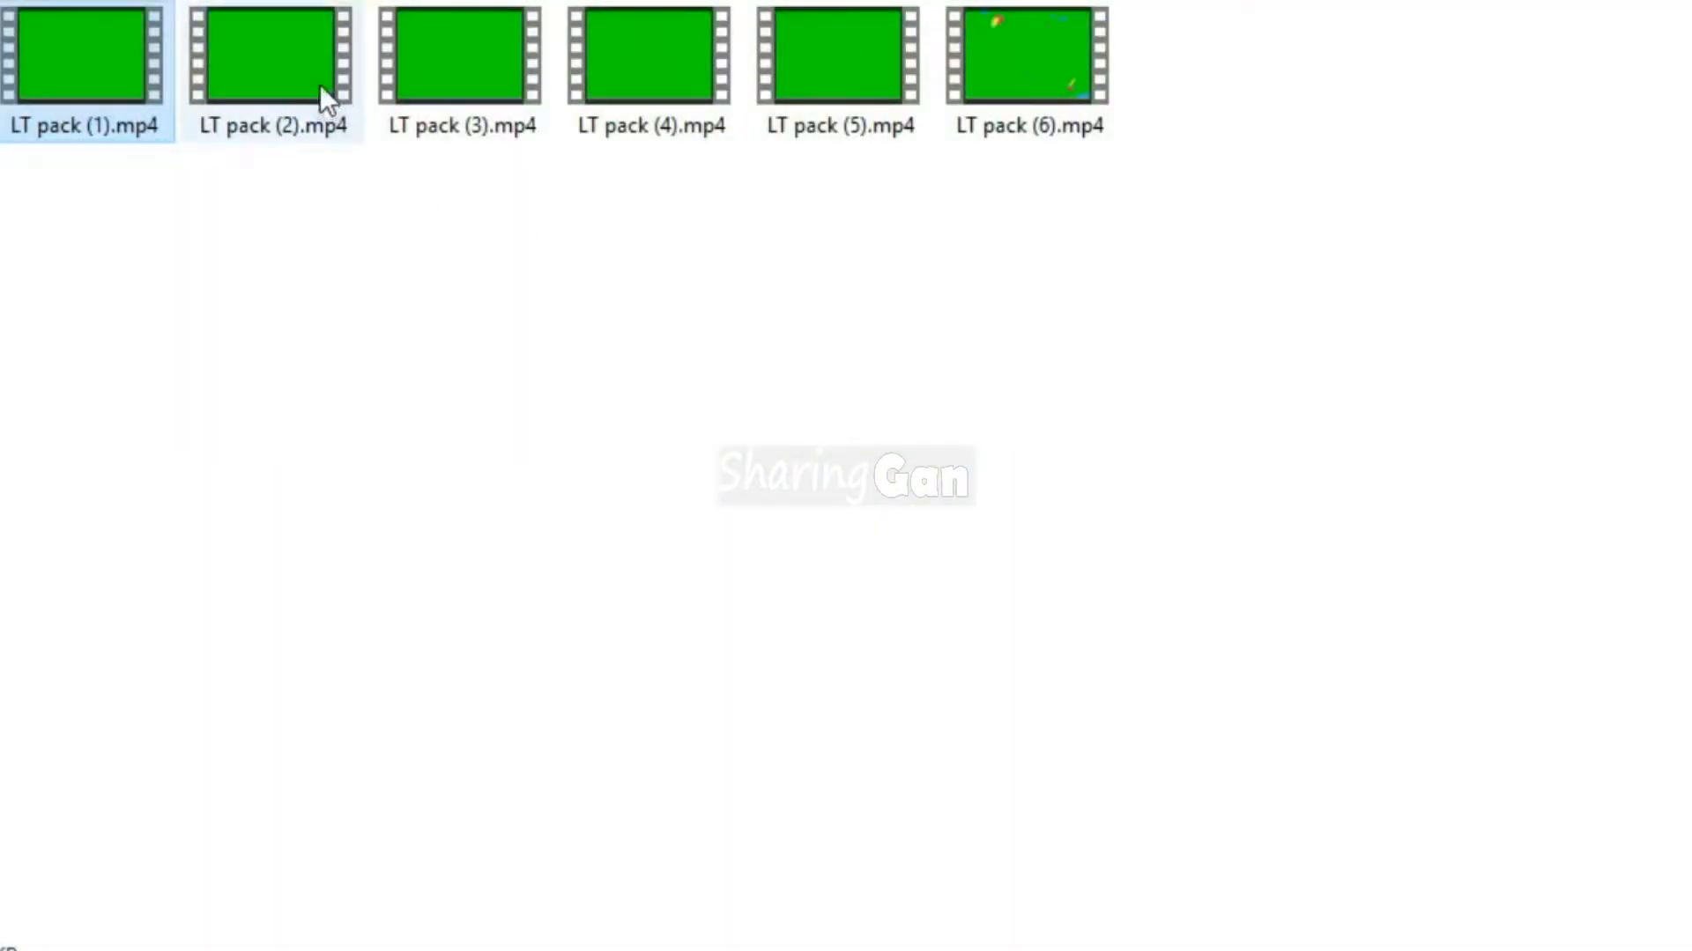
left_click(320, 83)
double_click(320, 83)
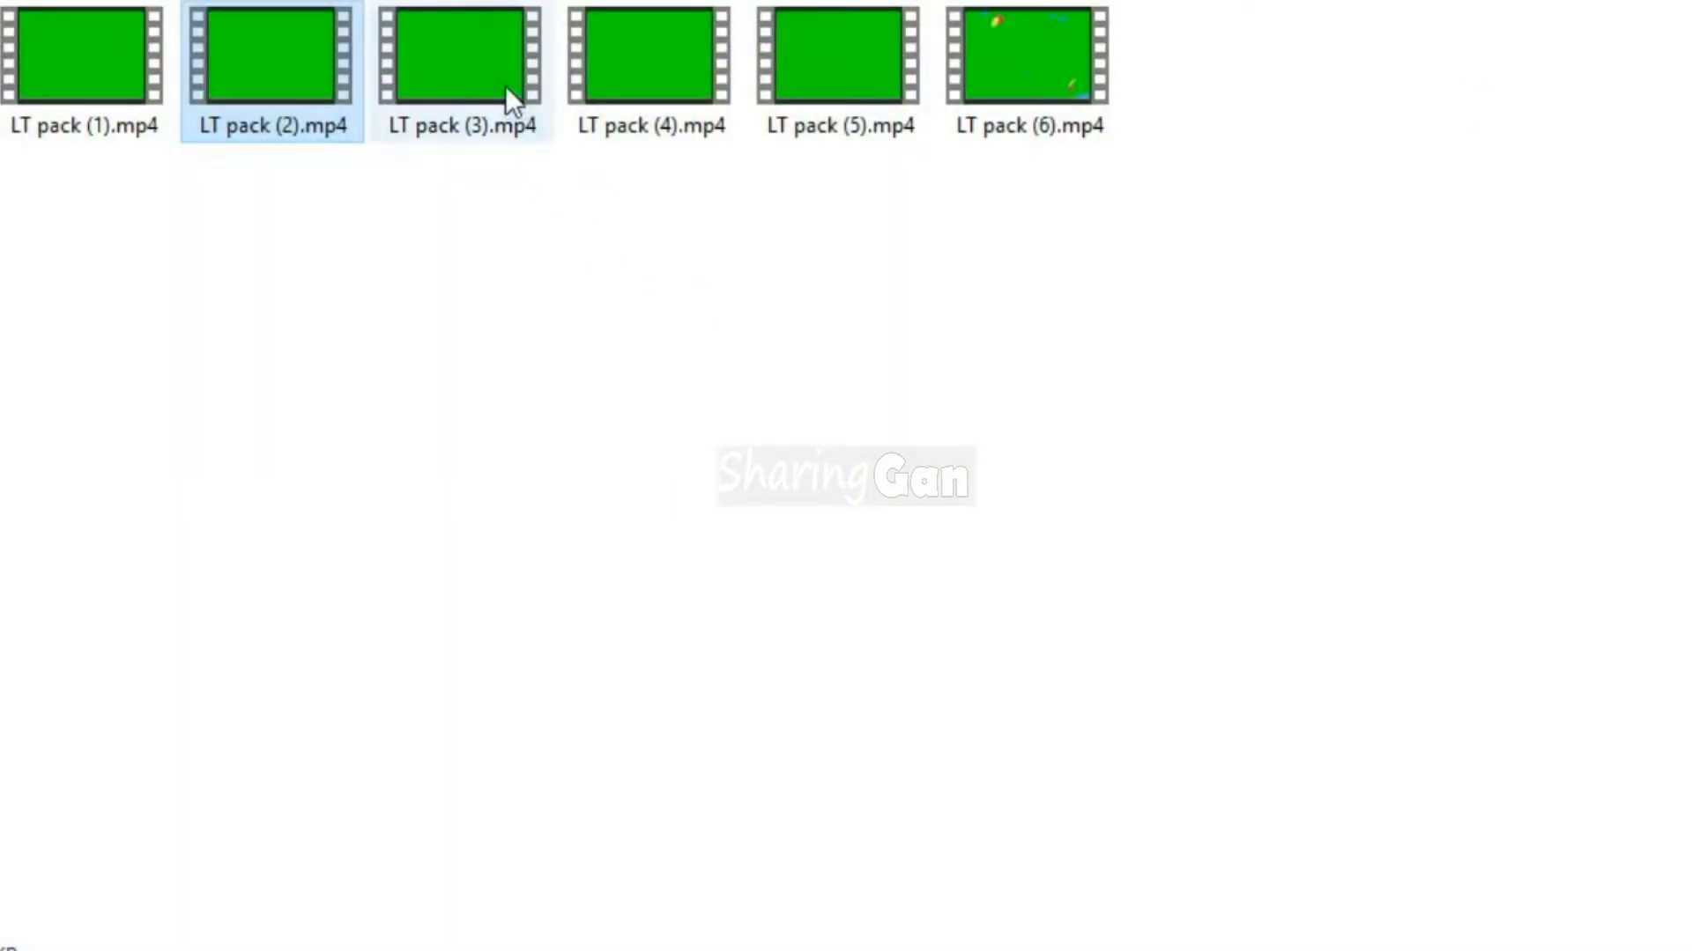
left_click(505, 86)
double_click(506, 97)
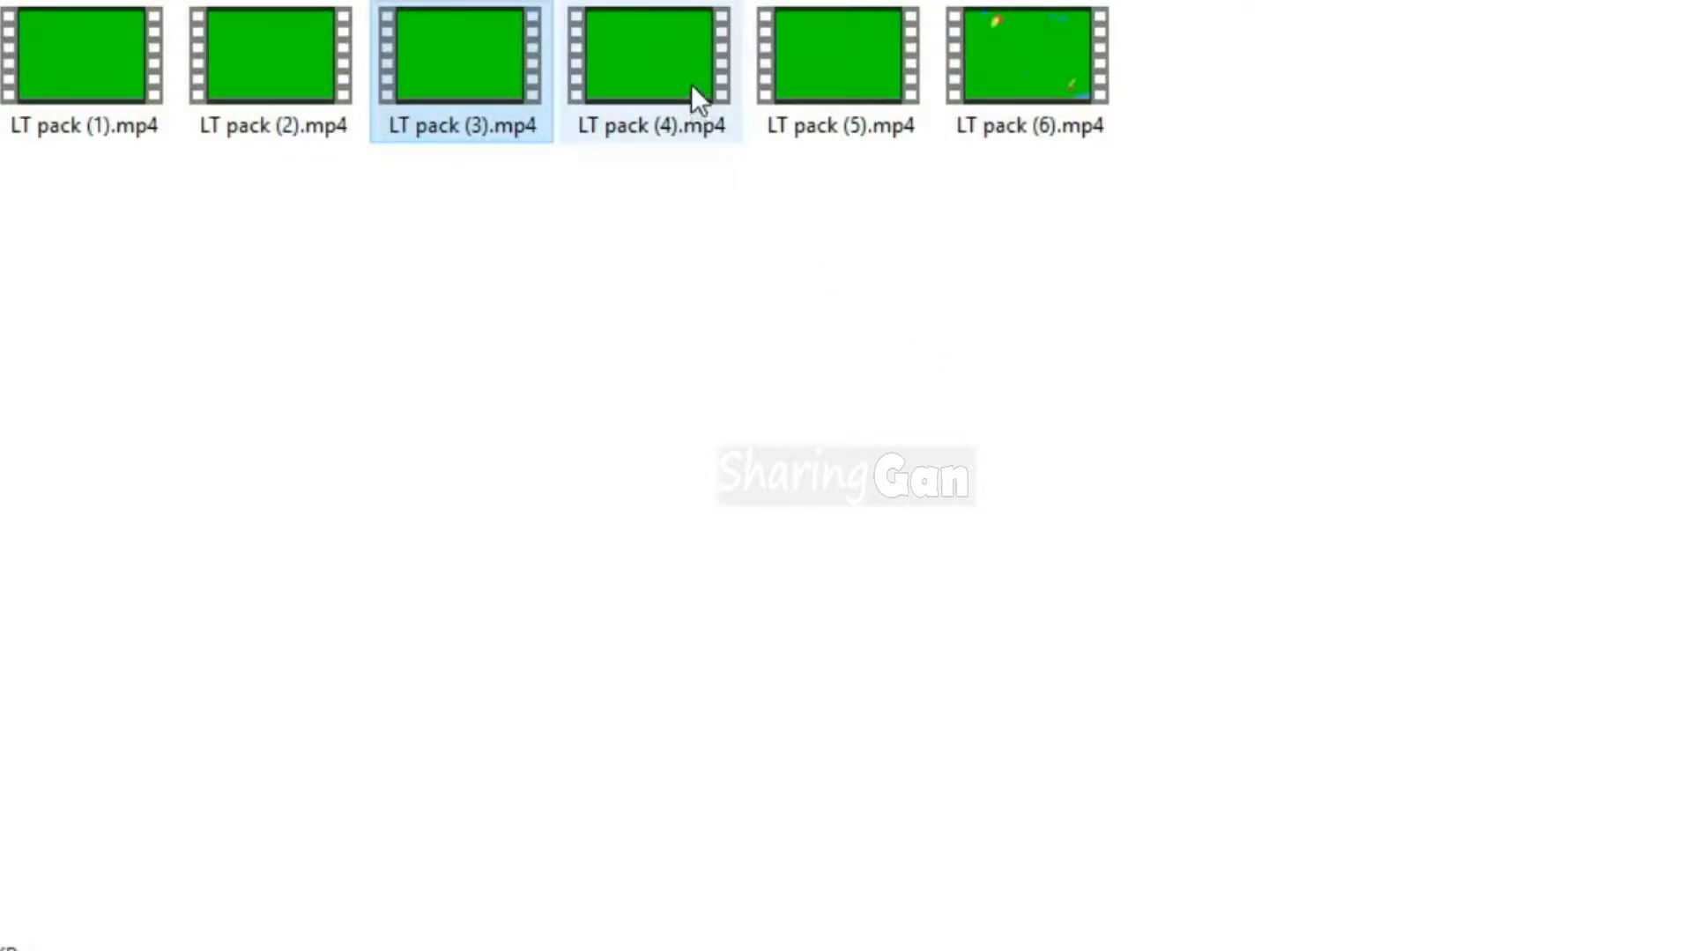
double_click(692, 88)
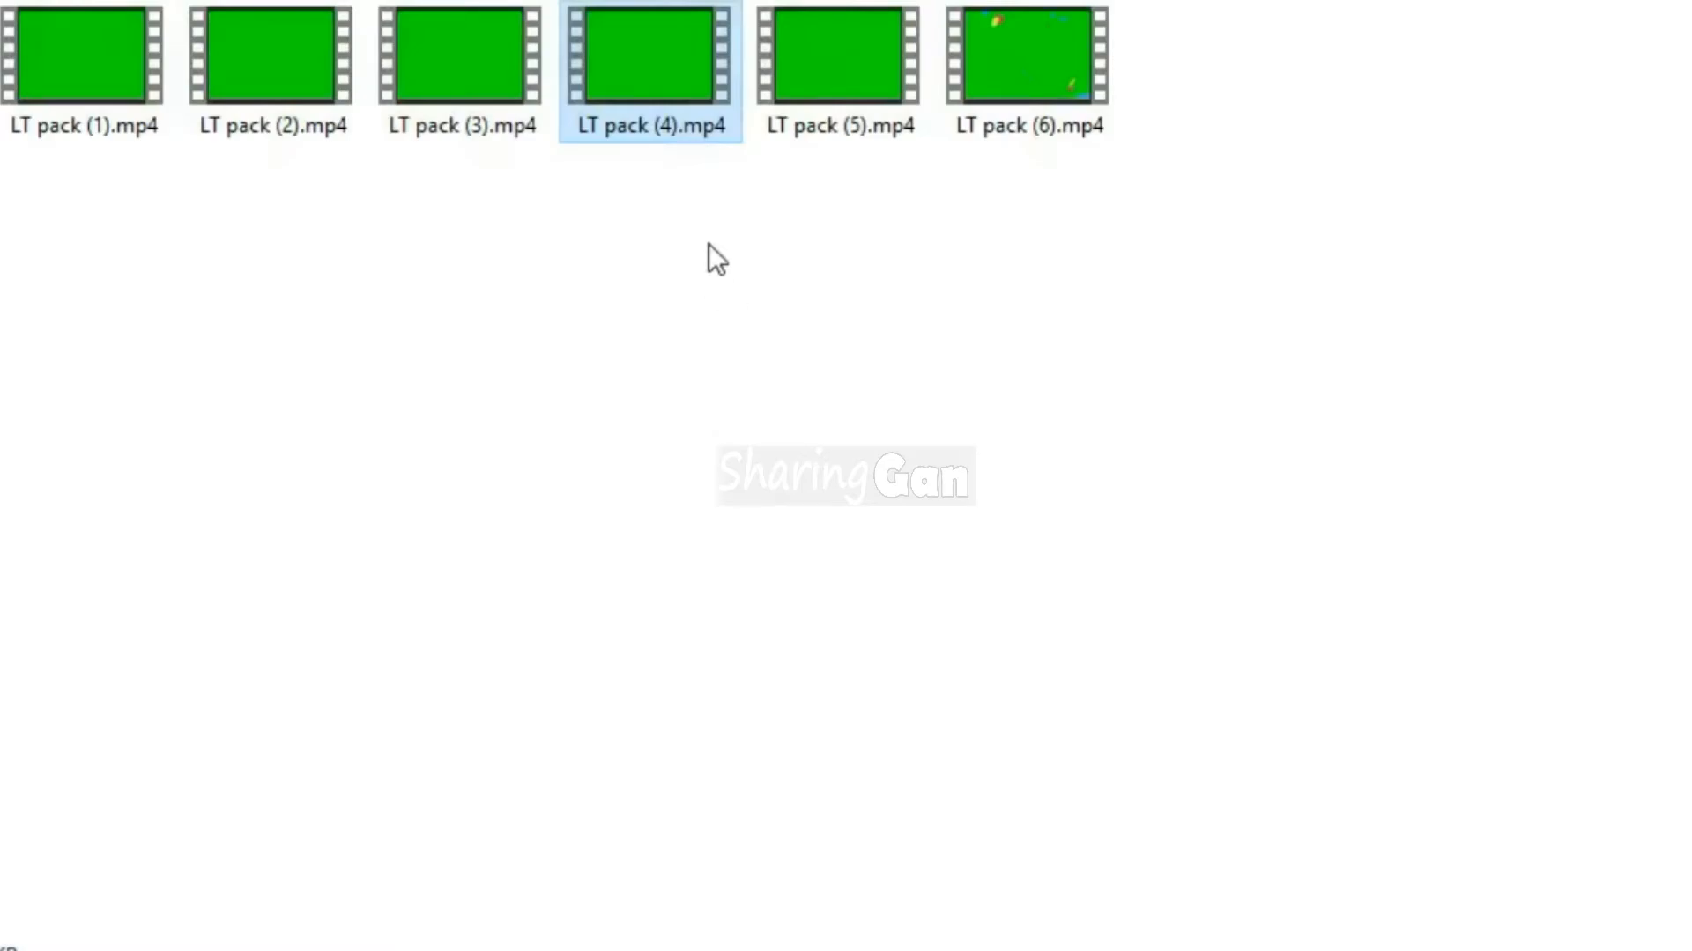
double_click(803, 84)
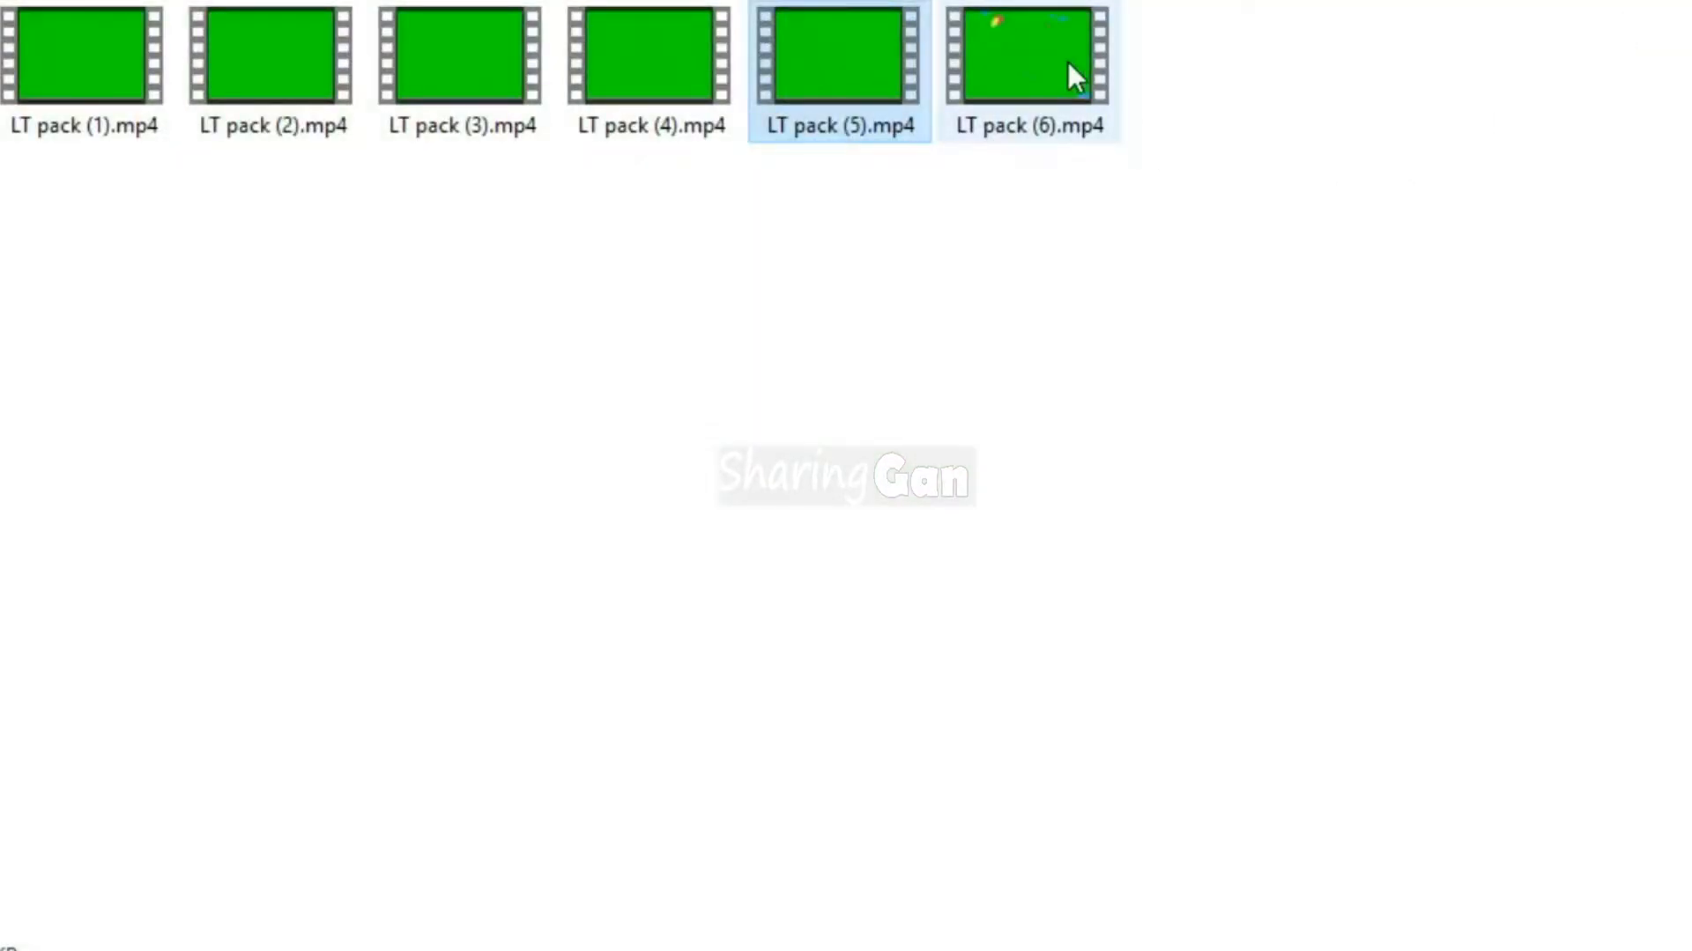
left_click(1073, 70)
double_click(1084, 88)
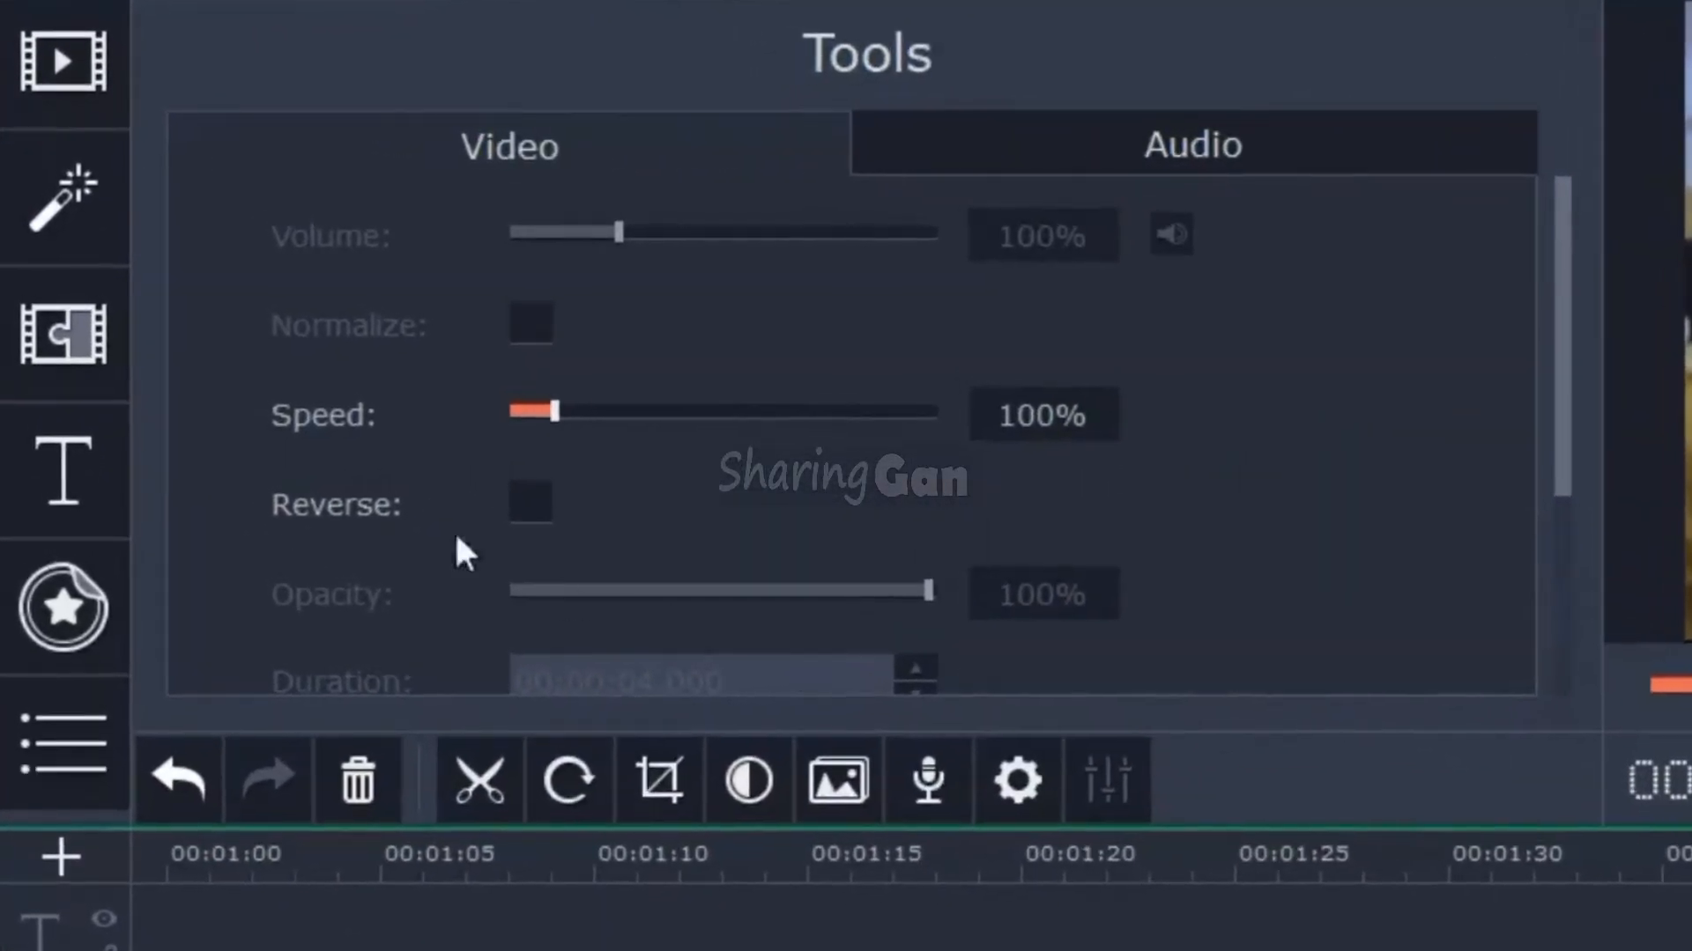
Return to Movavi Video Suite and import the transition video LT pack (3).mp4 into the project.
left_click(94, 97)
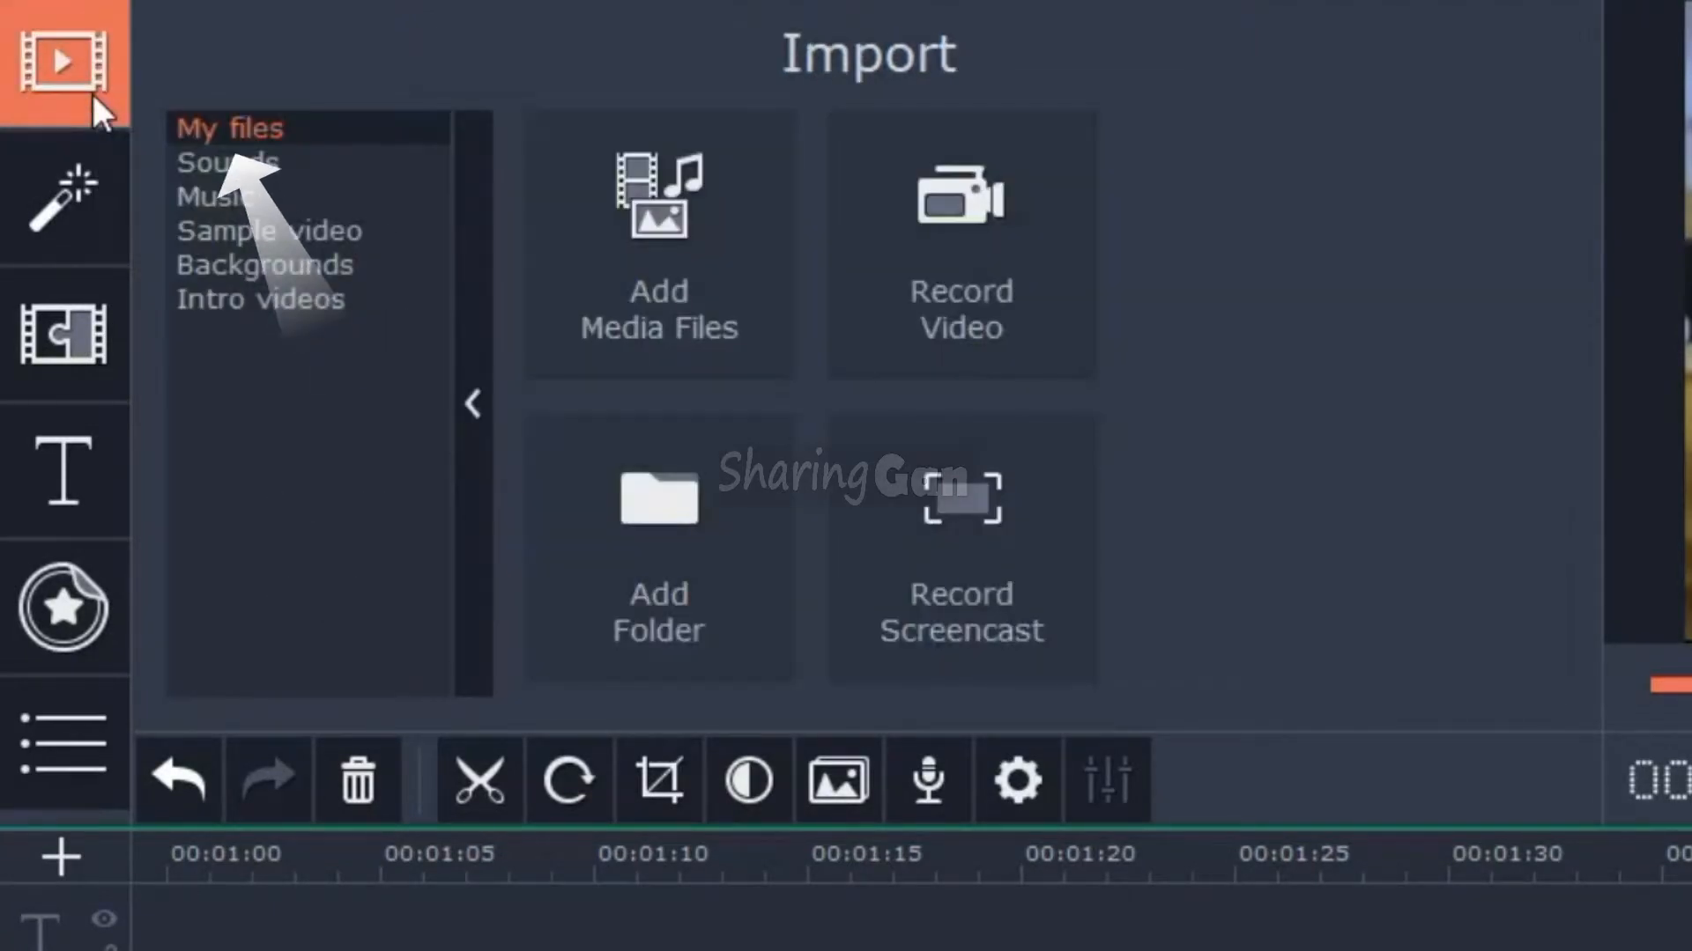
left_click(679, 264)
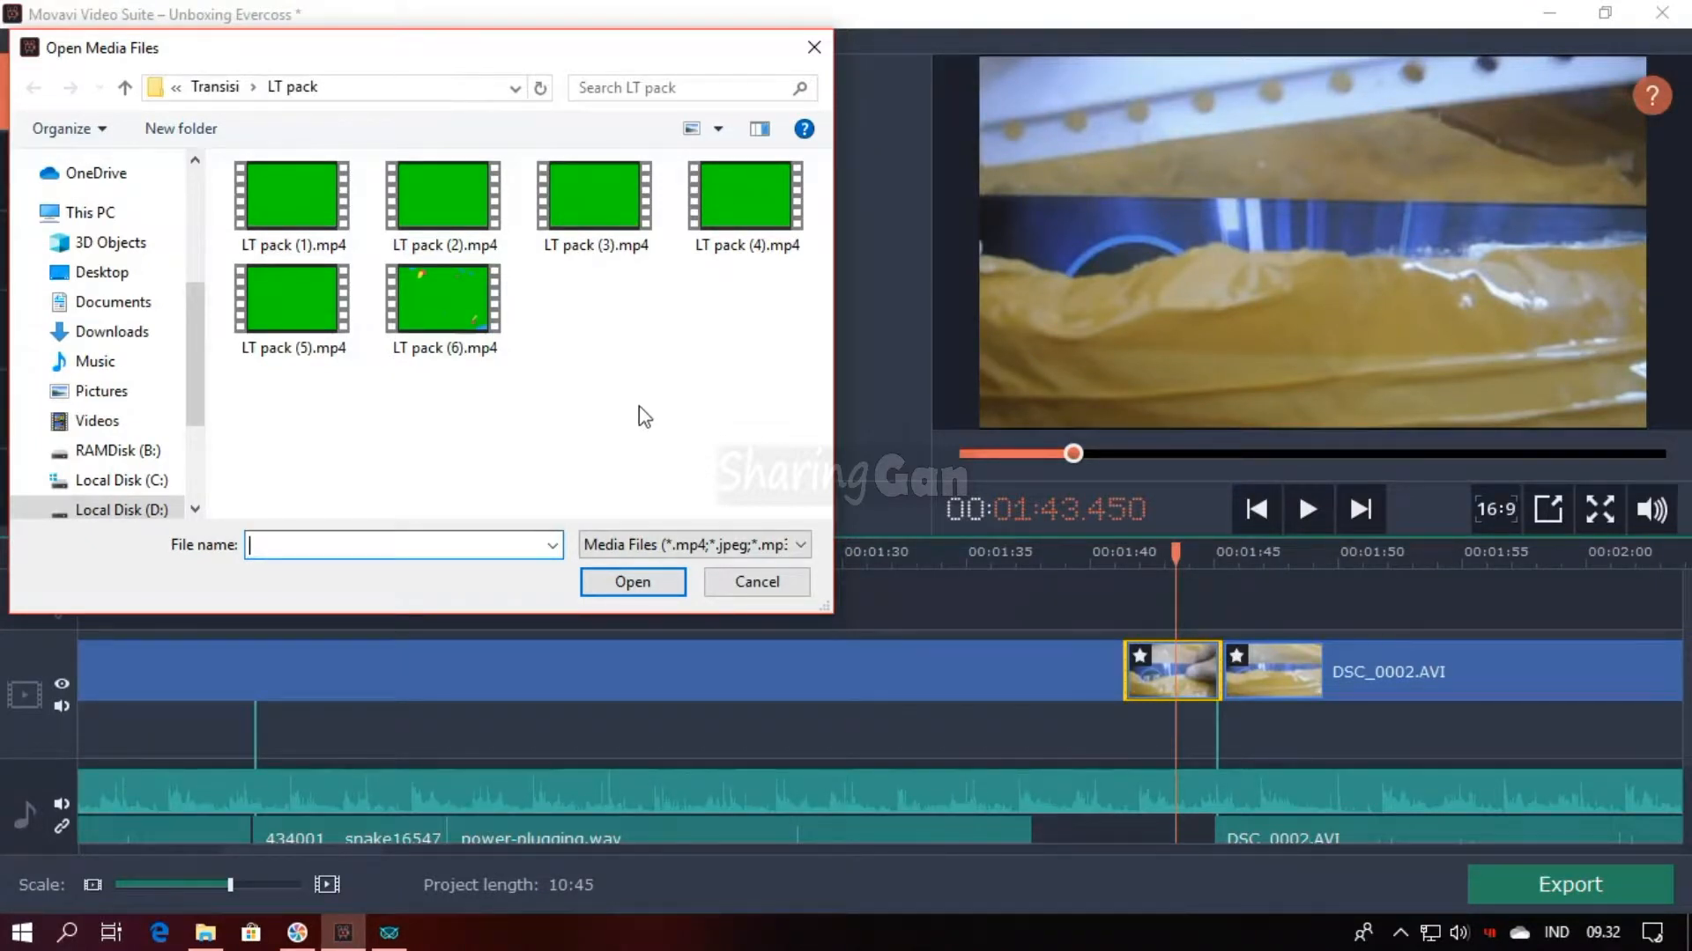
left_click(600, 231)
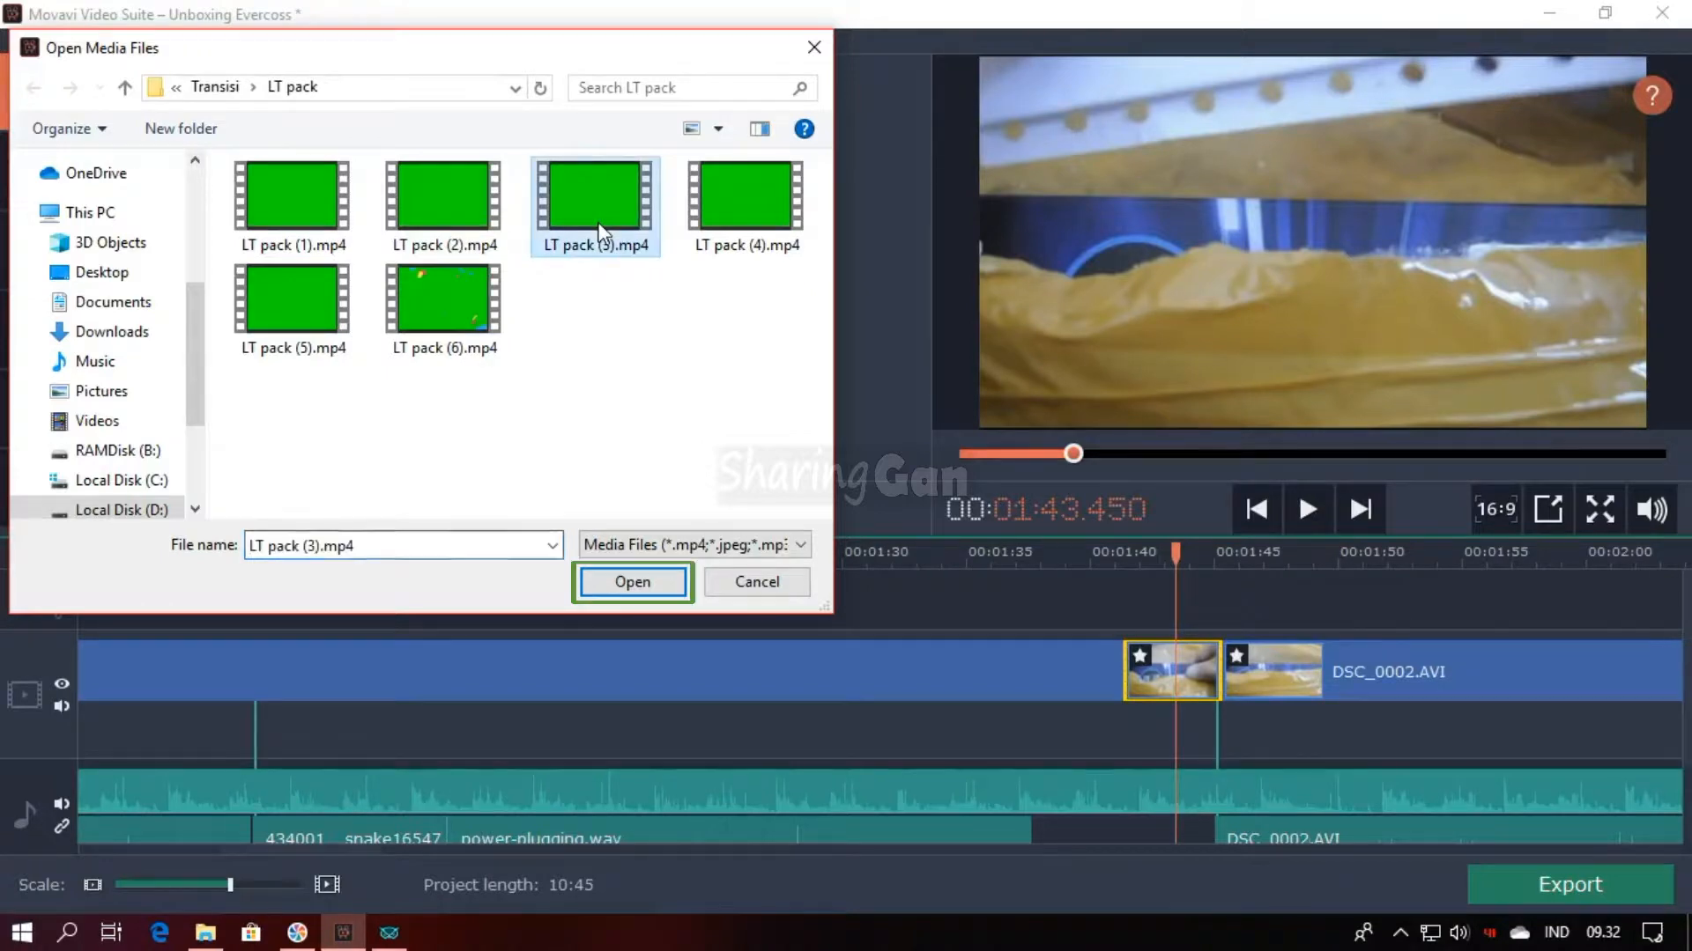
left_click(615, 583)
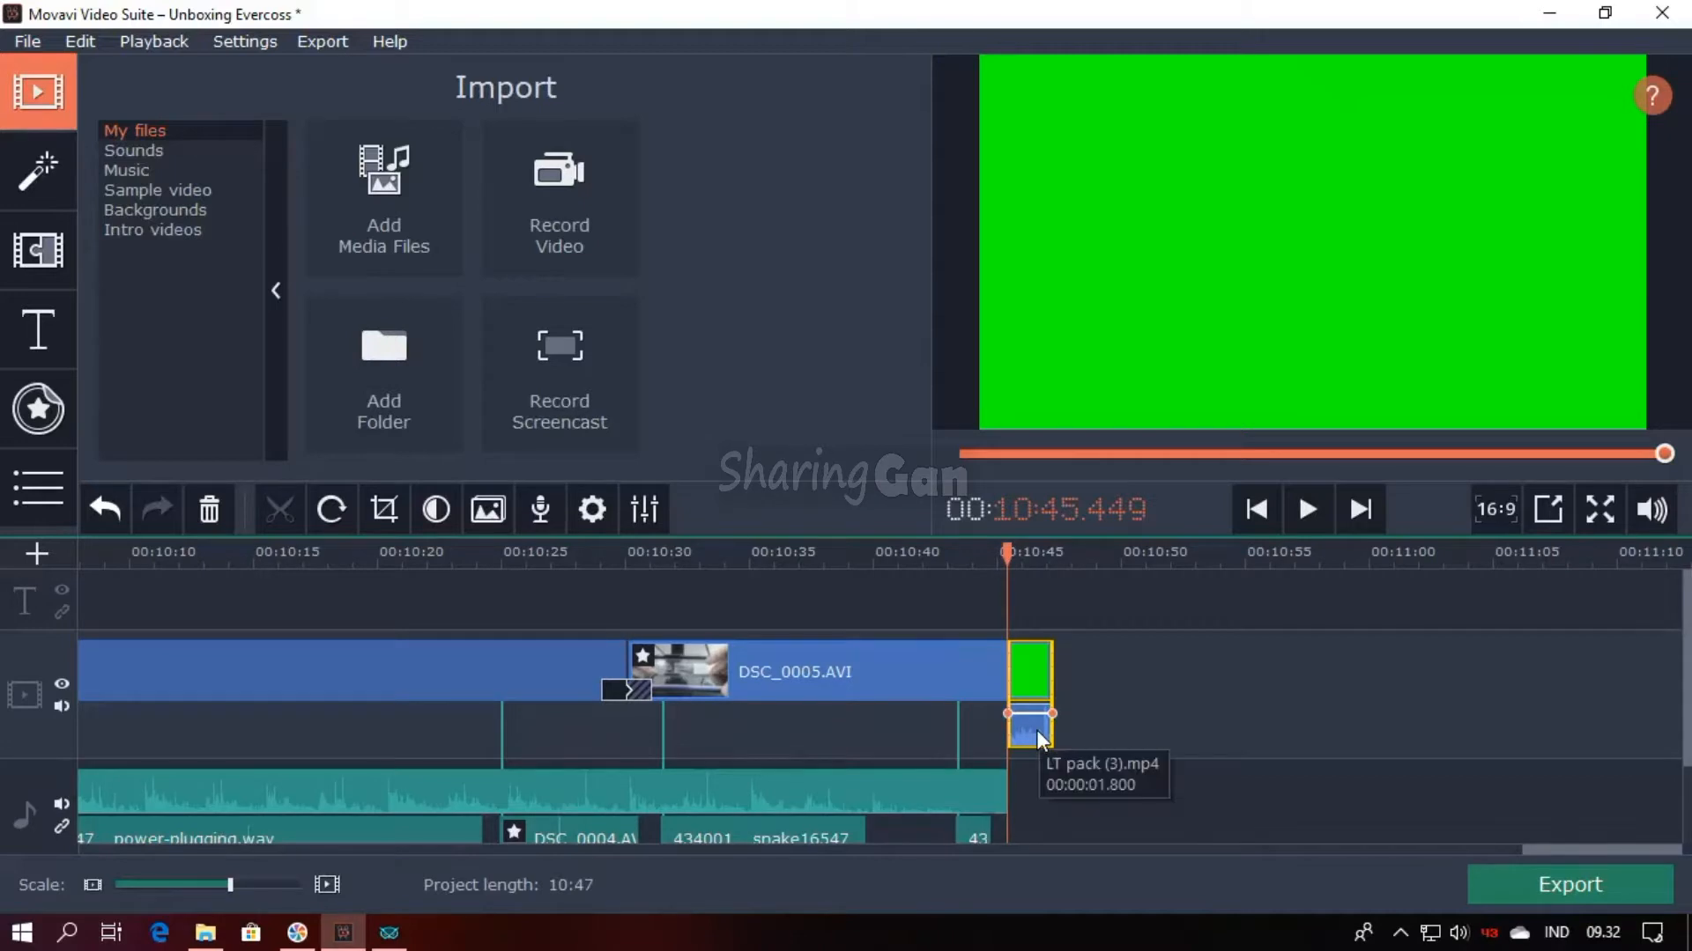
Play the LT pack (3).mp4 clip at the end of the timeline and delete its linked audio.
left_click(1305, 524)
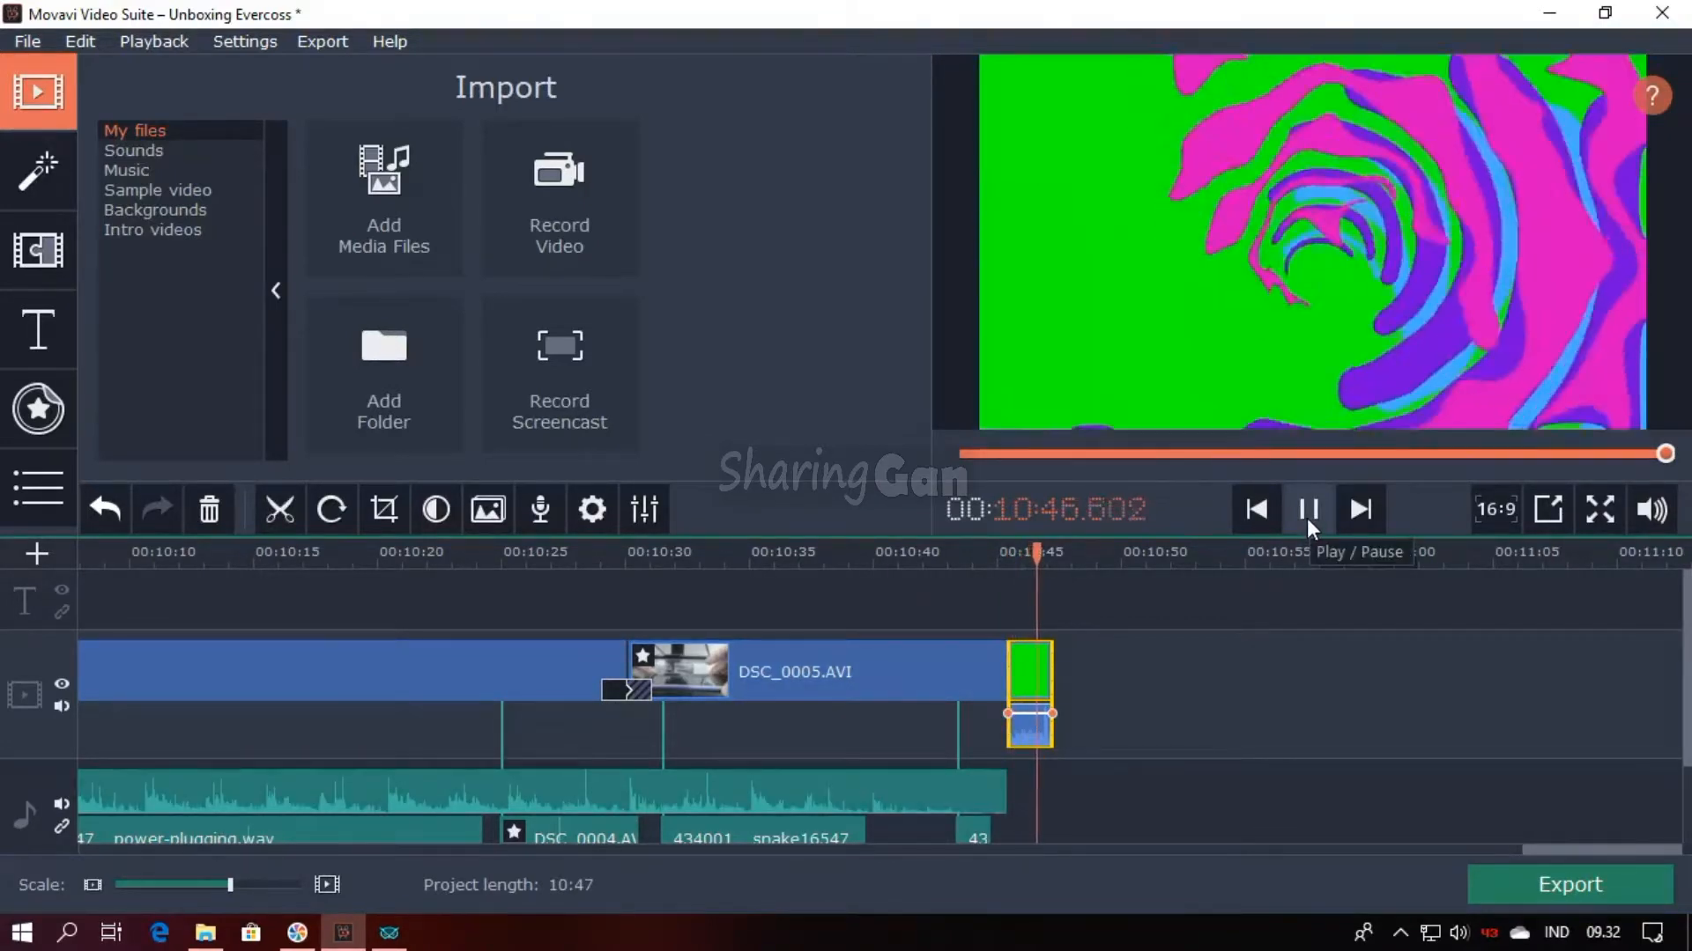
left_click(1022, 736)
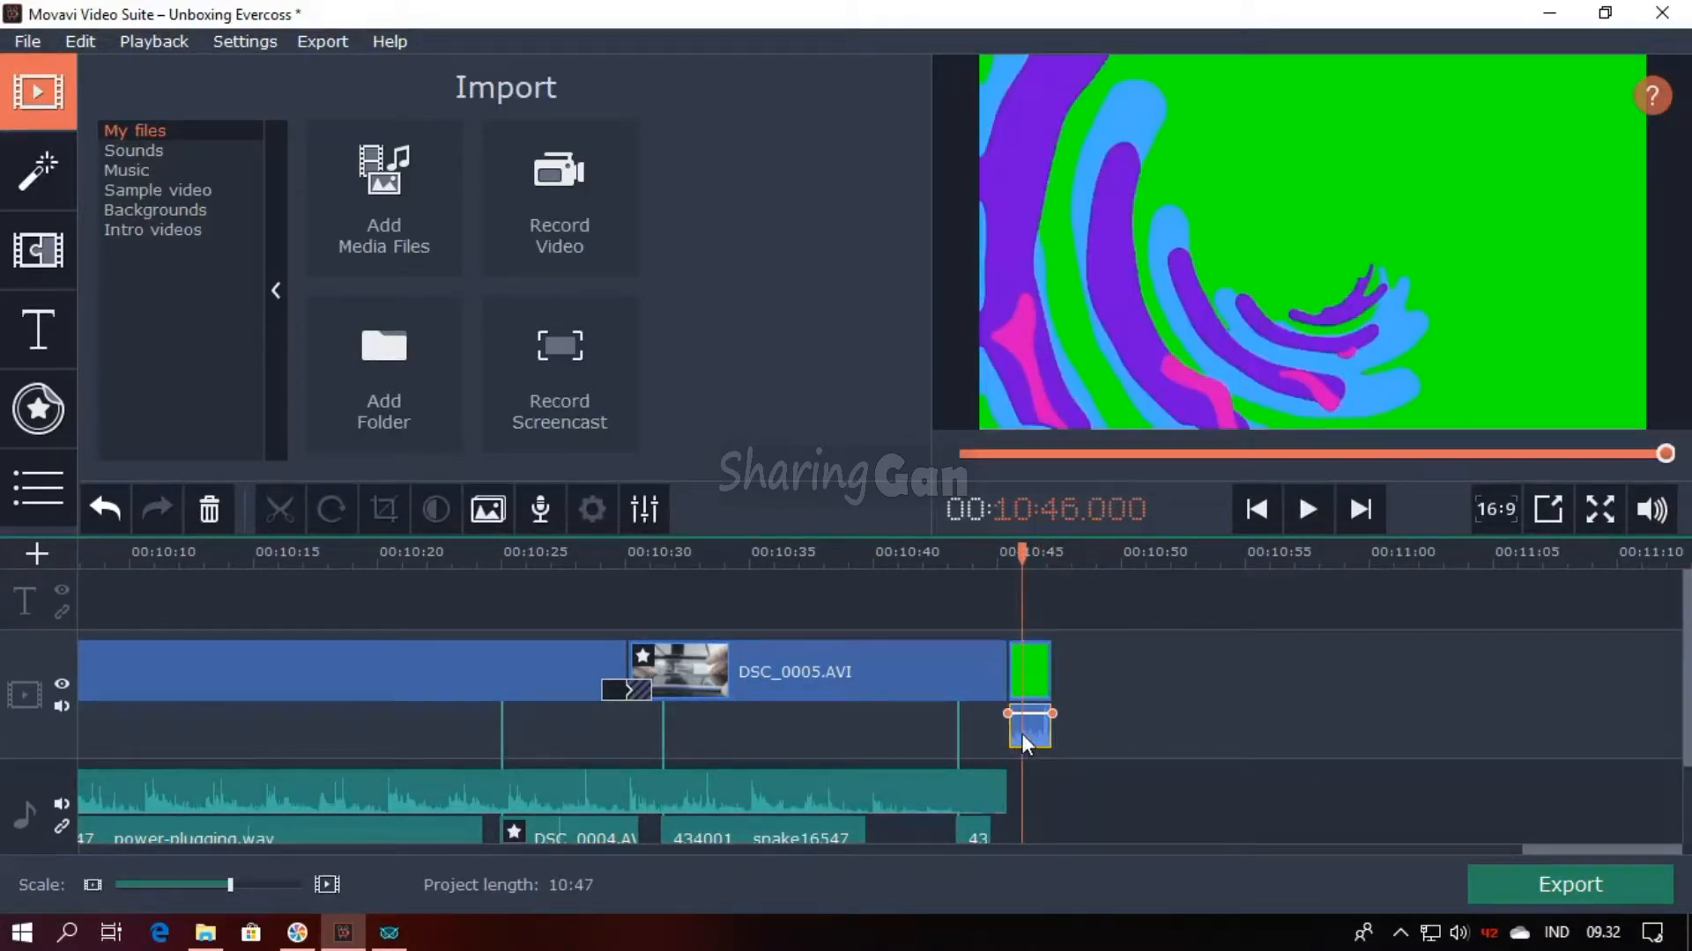
left_click(209, 510)
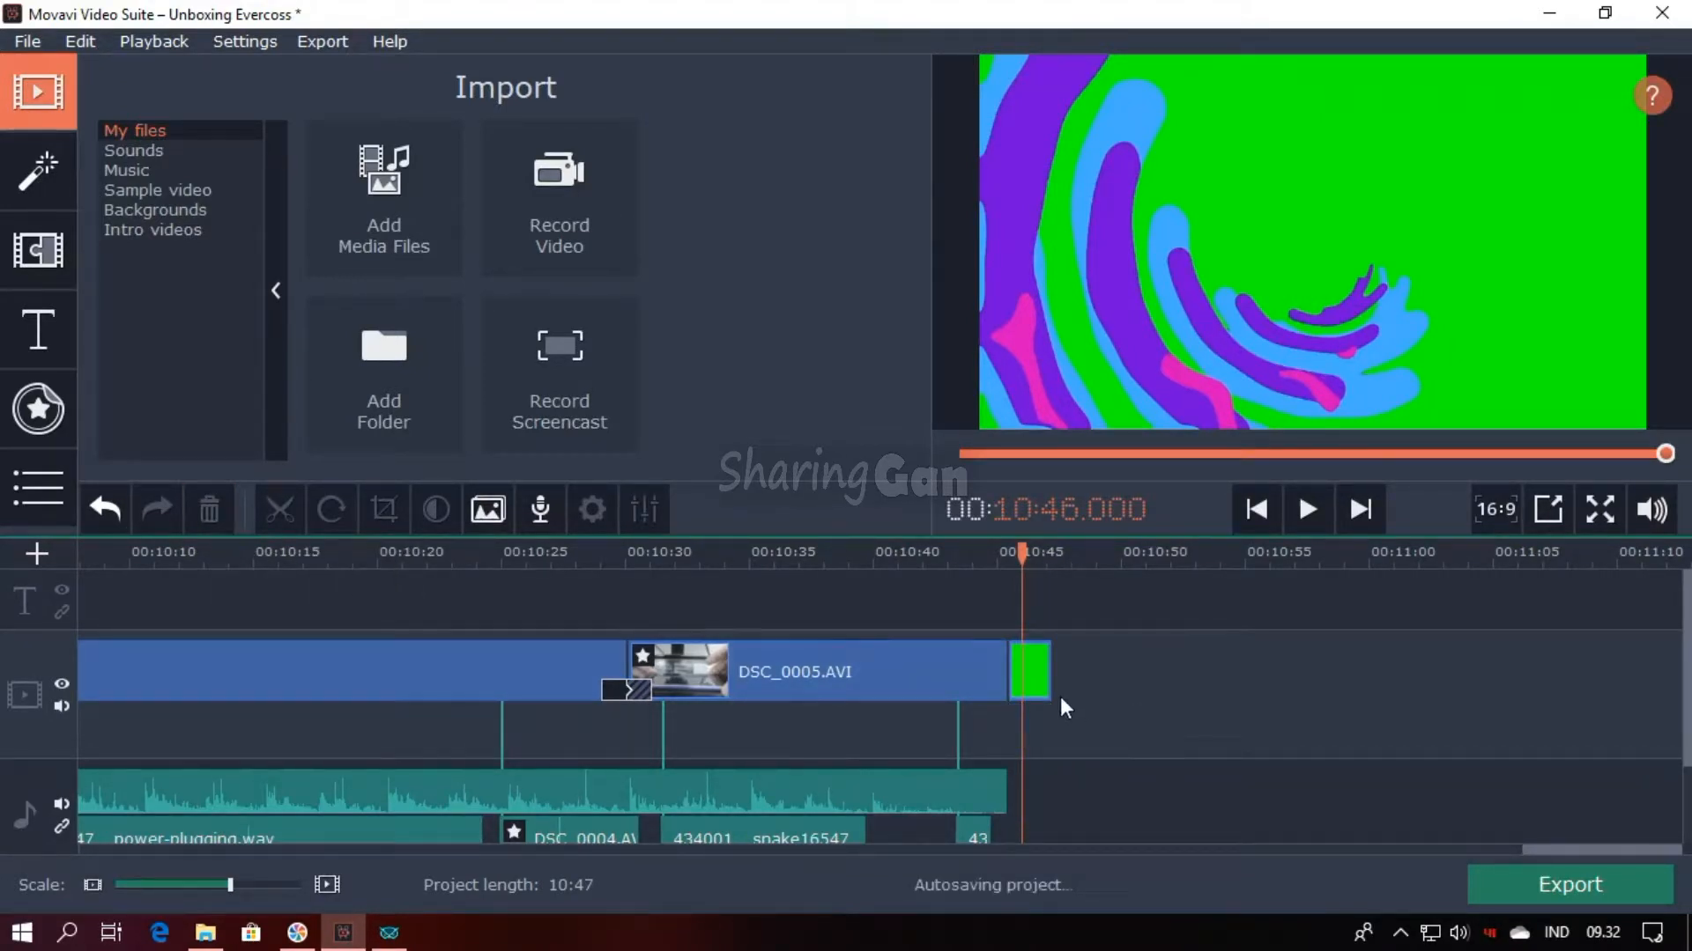
Move the LT pack (3).mp4 clip onto the overlay track at 1:41.400 and play back the short segment beneath it.
left_click_drag(1034, 686, 959, 692)
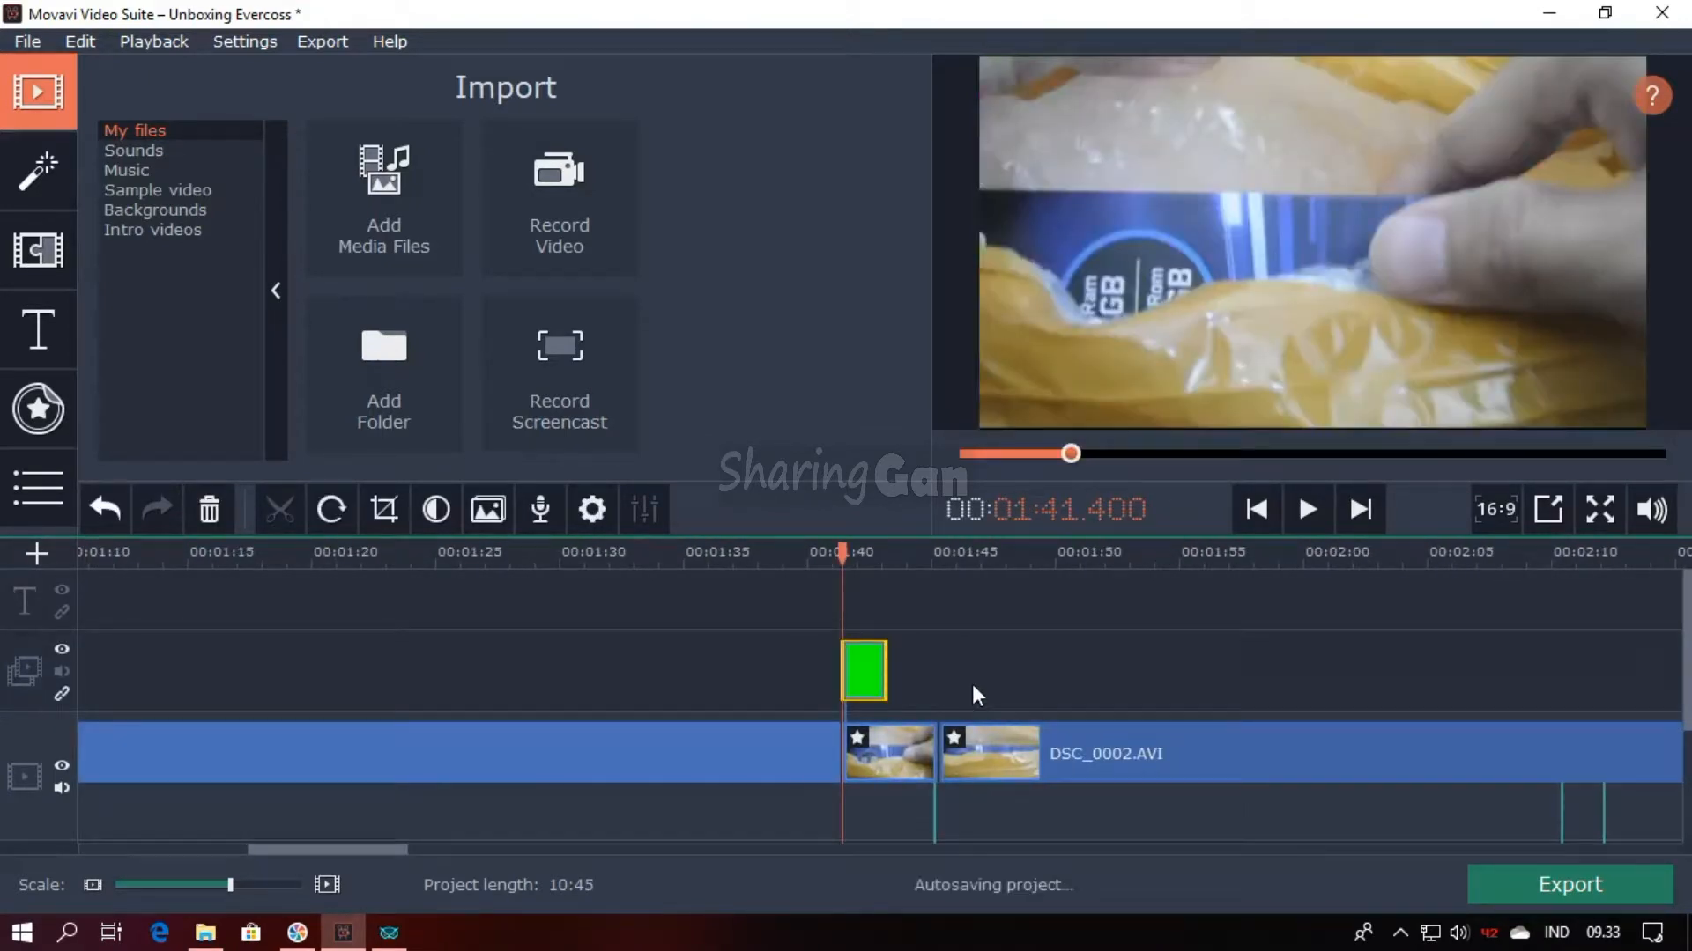
left_click(1308, 511)
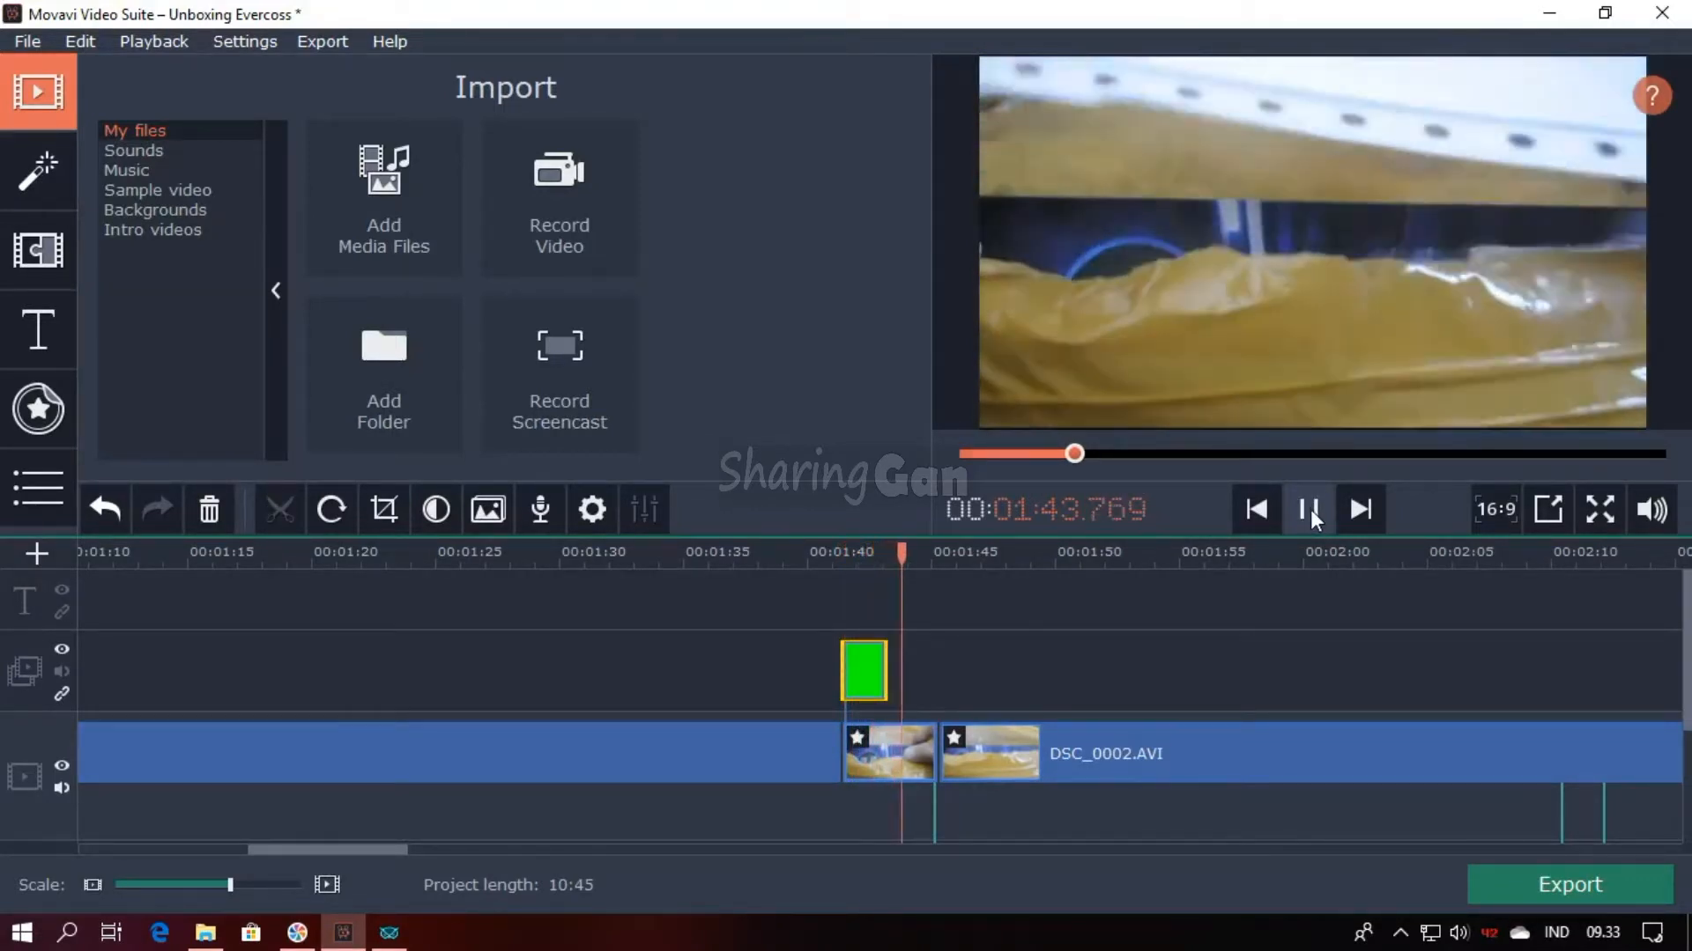
left_click(1309, 509)
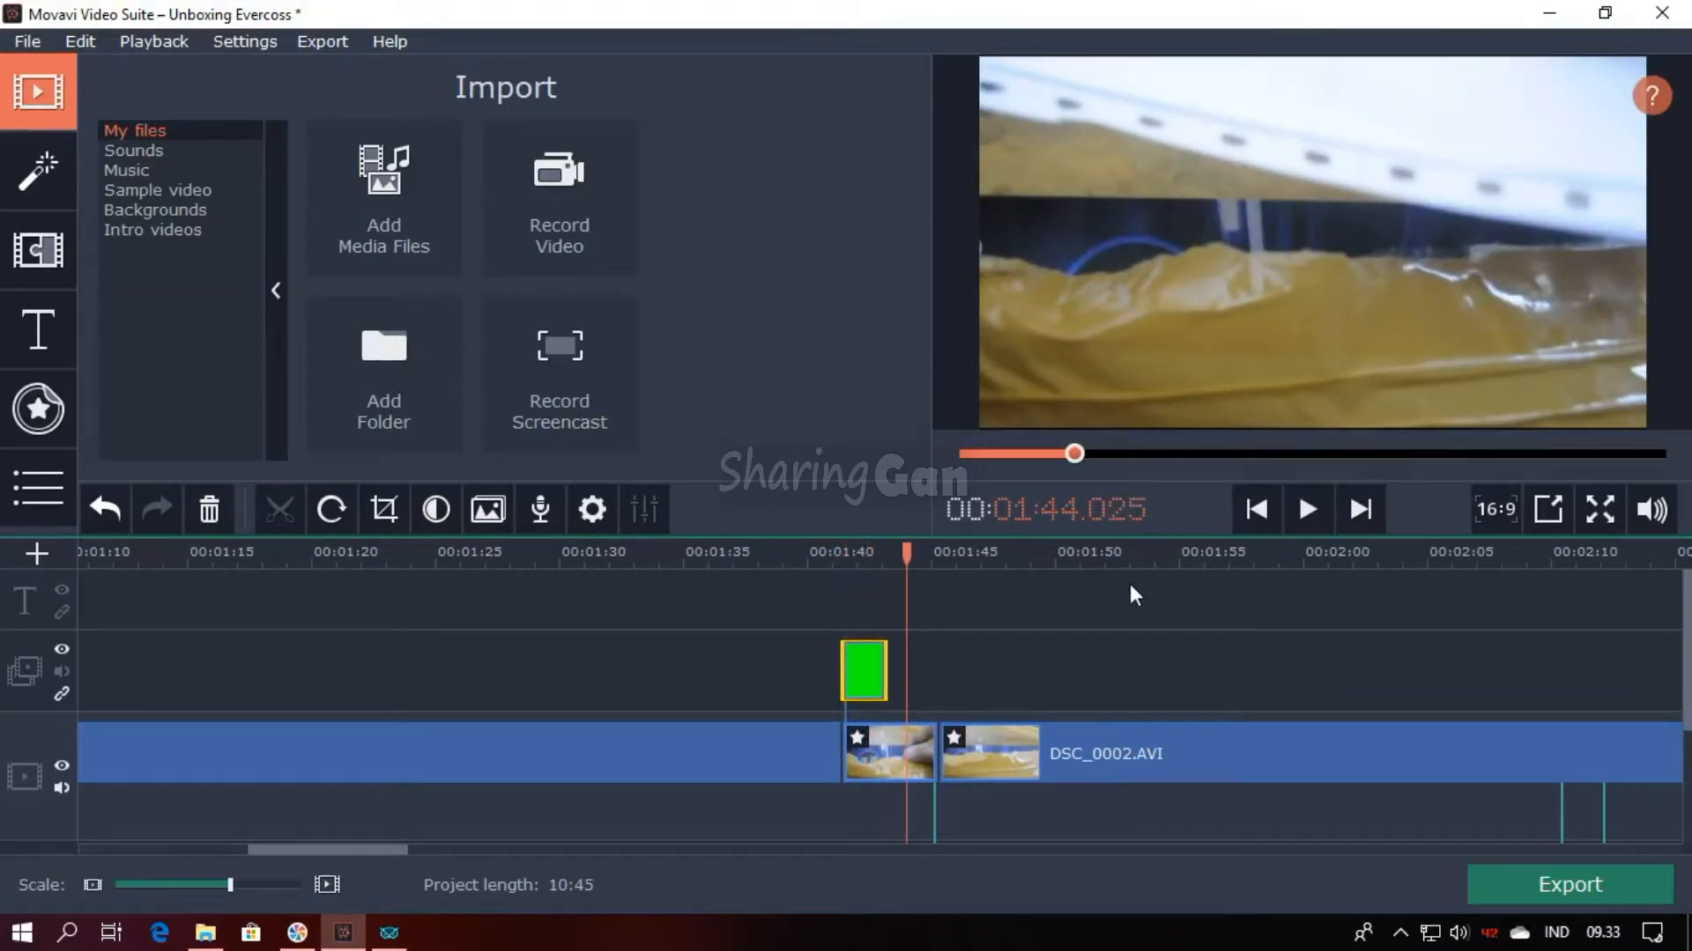
mouse_move(907, 560)
left_mouse_down()
mouse_move(933, 563)
mouse_move(890, 568)
mouse_move(932, 568)
left_mouse_up()
Import the second transition video, LT pack (5).mp4, into the project.
left_click(421, 231)
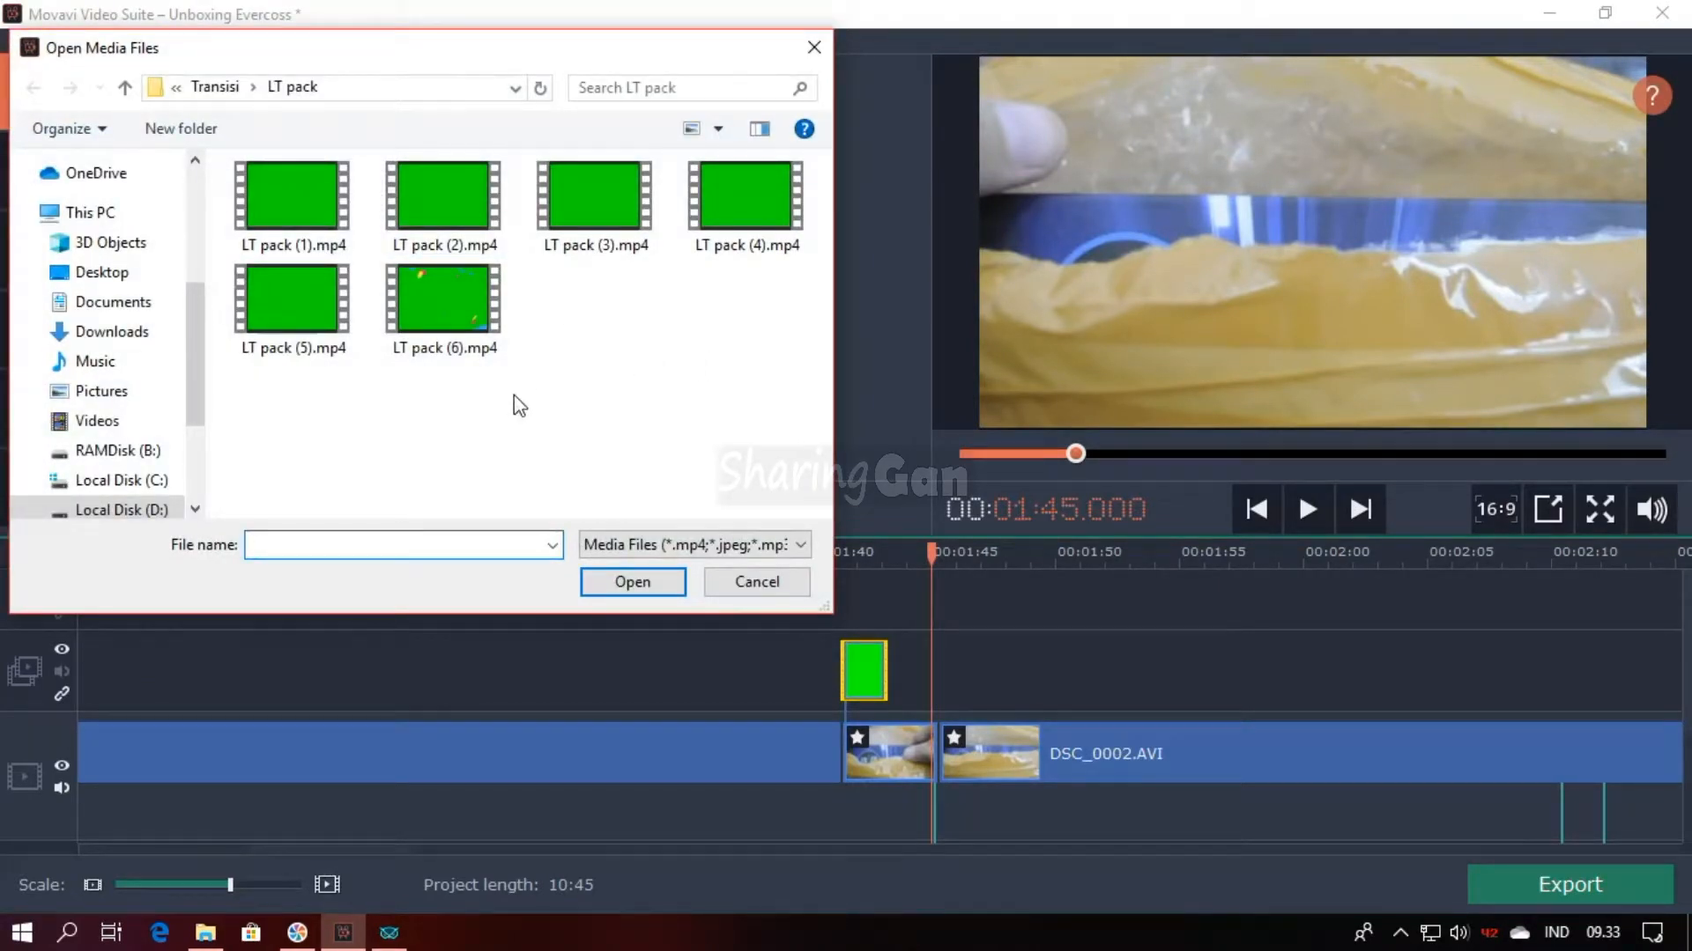
left_click(351, 341)
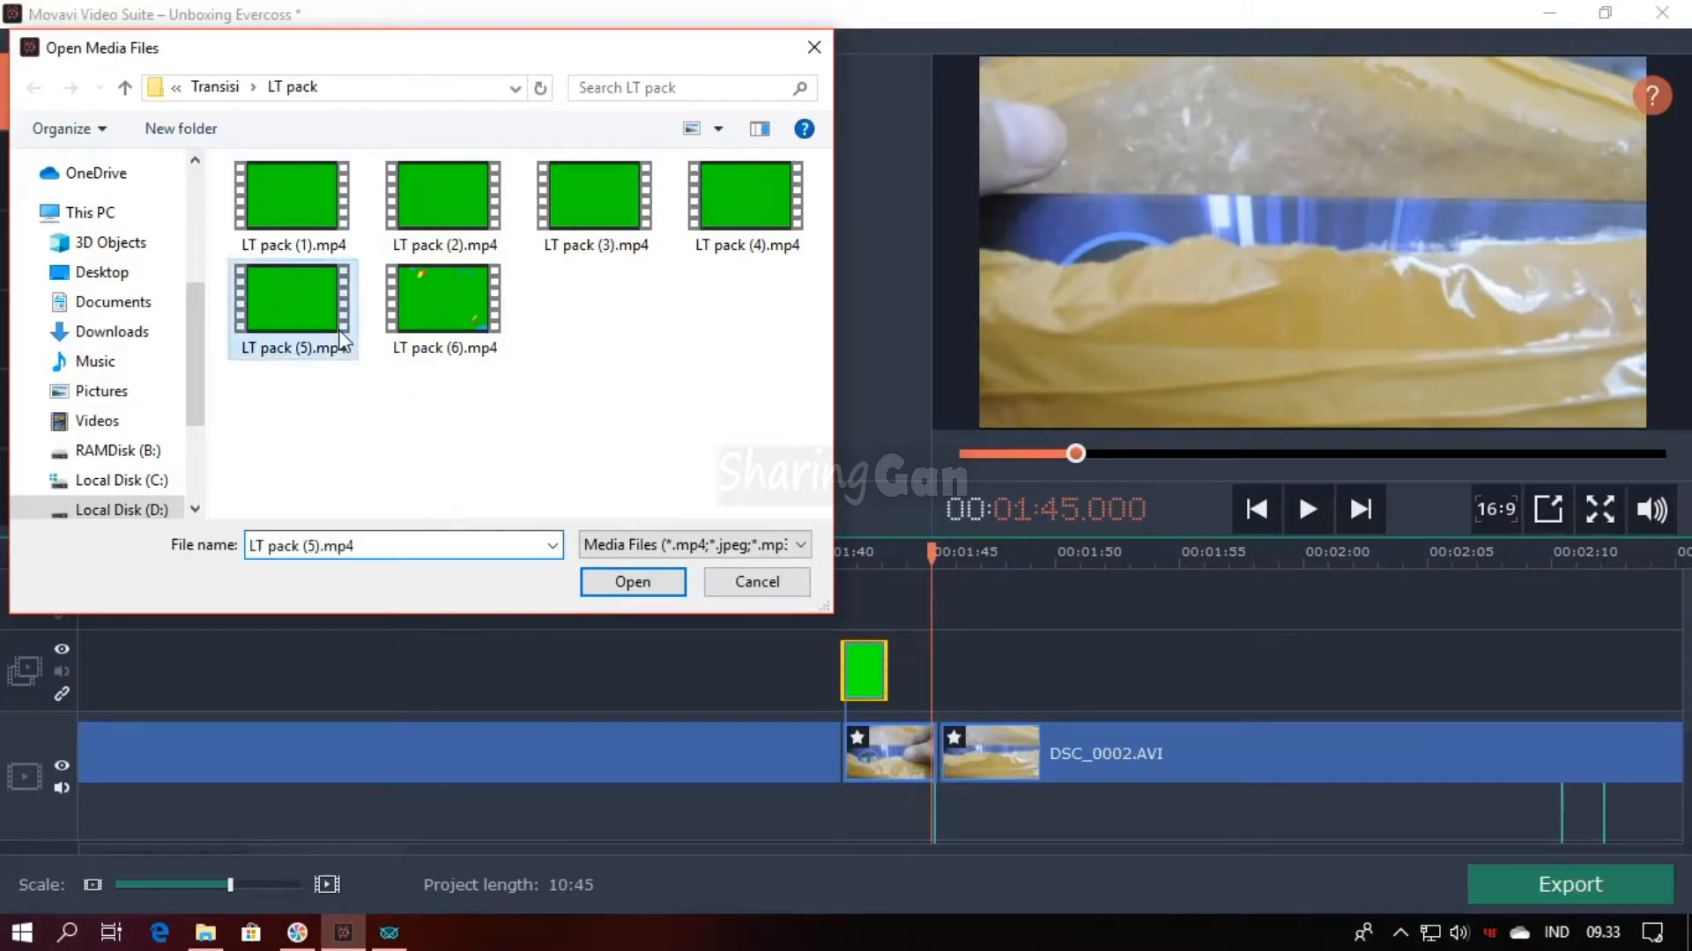
left_click(649, 590)
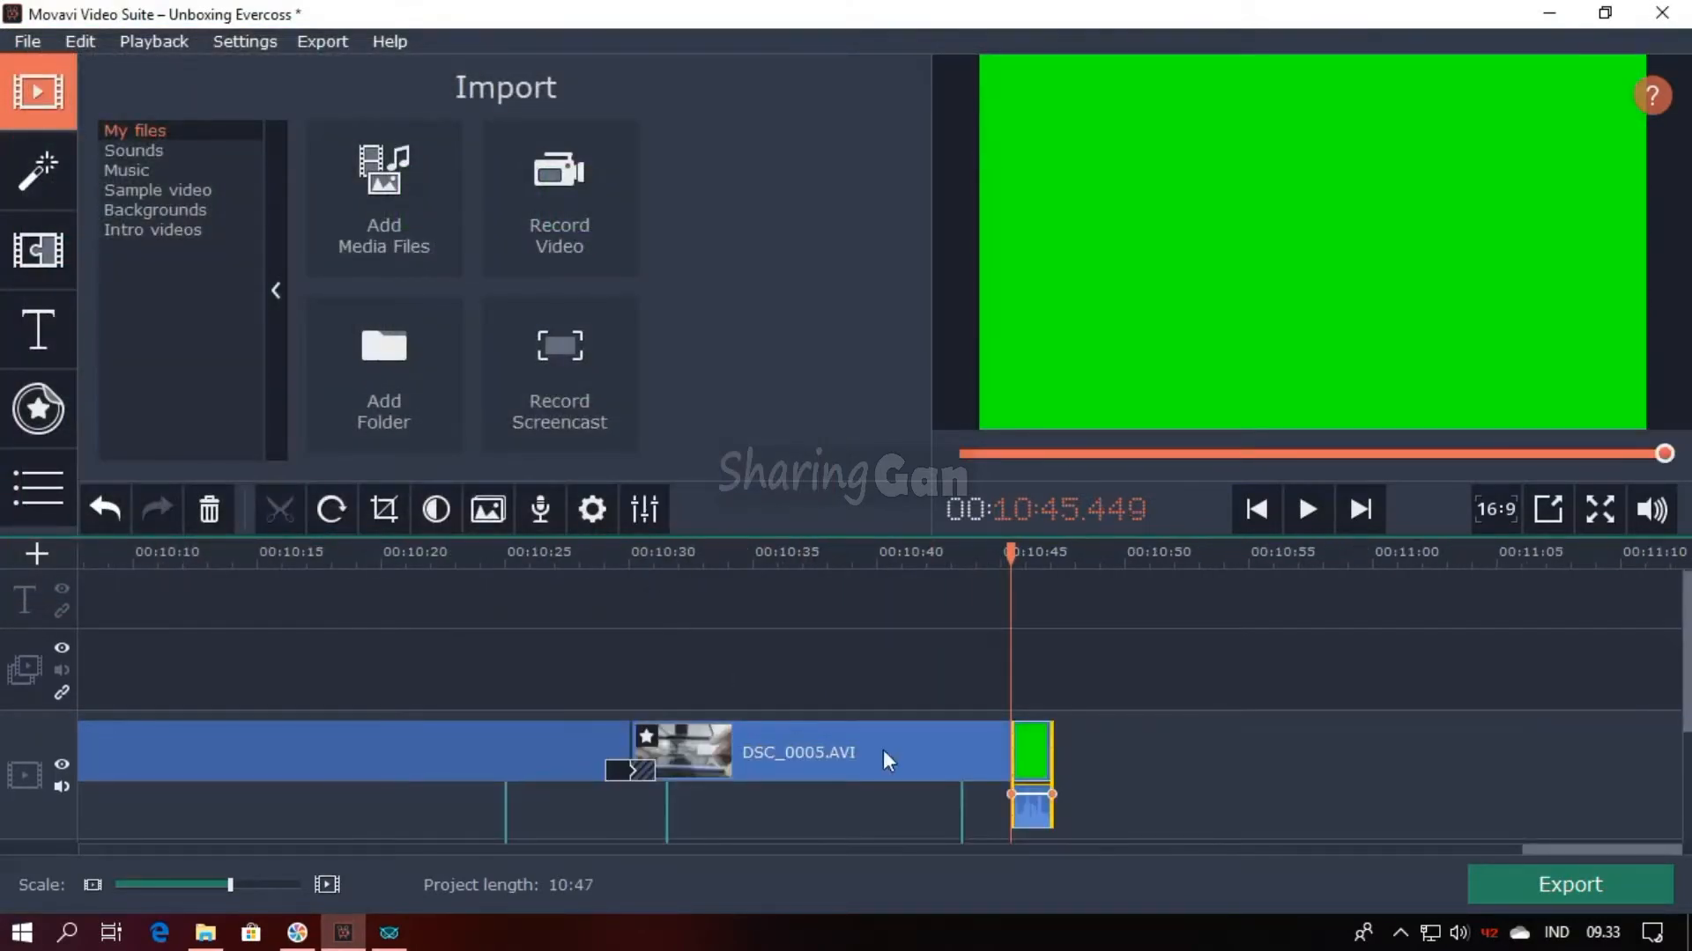
Delete the linked audio of LT pack (5).mp4 and place the clip on the overlay track directly after LT pack (3).mp4.
left_click(1032, 810)
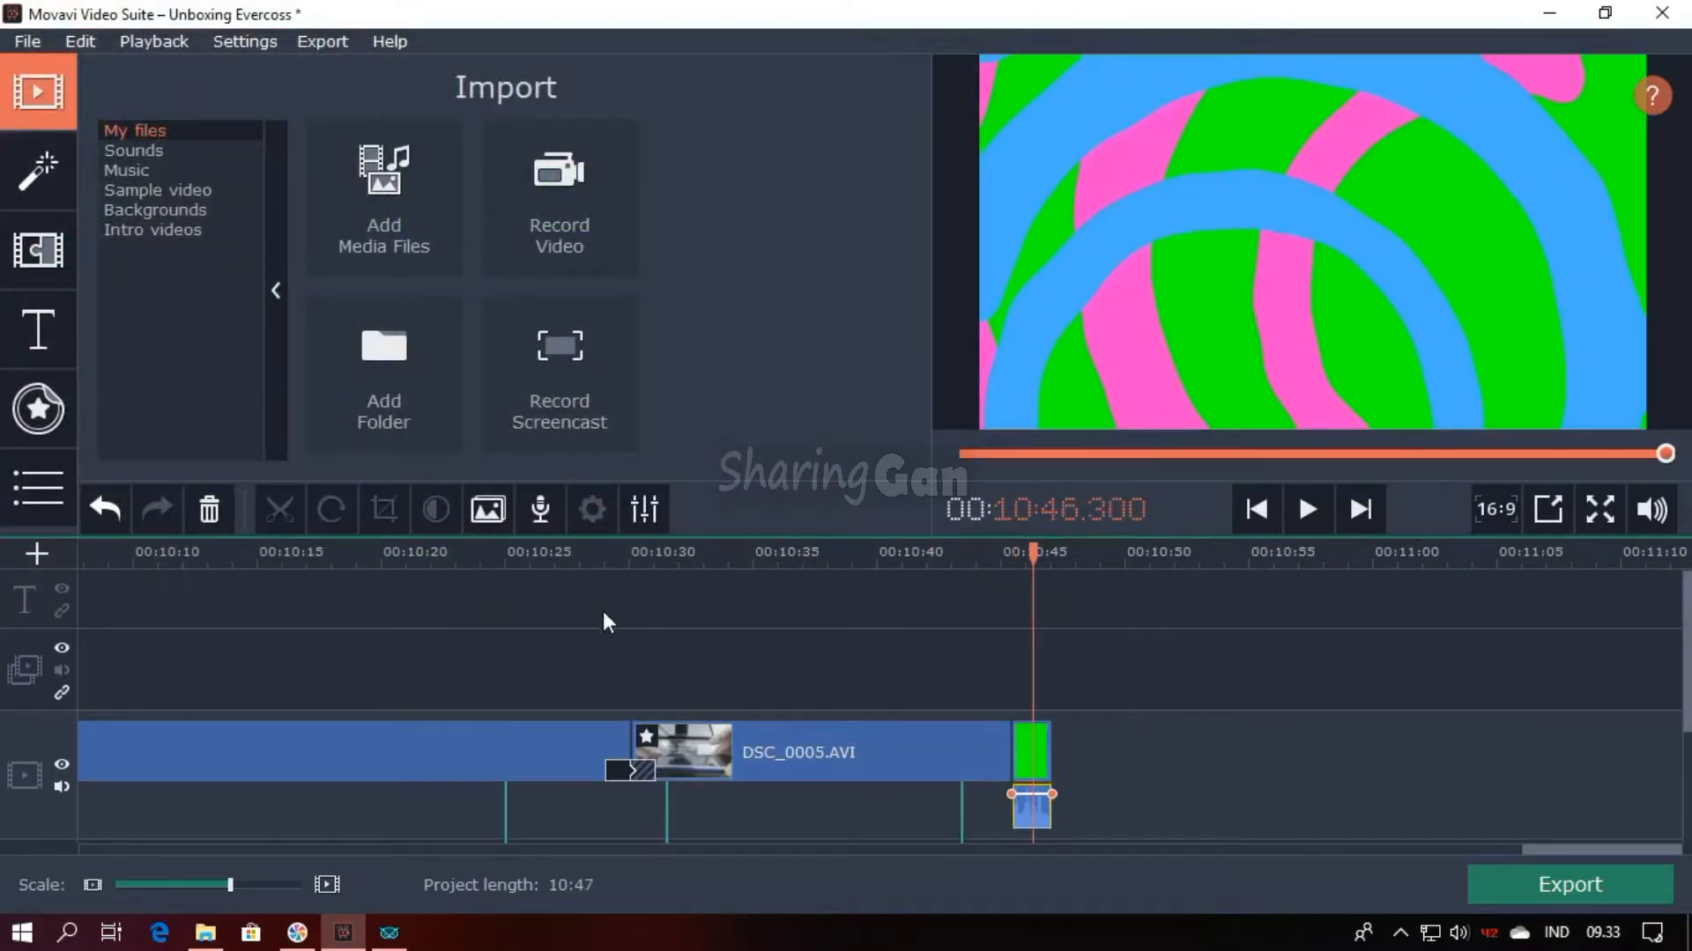
left_click(212, 513)
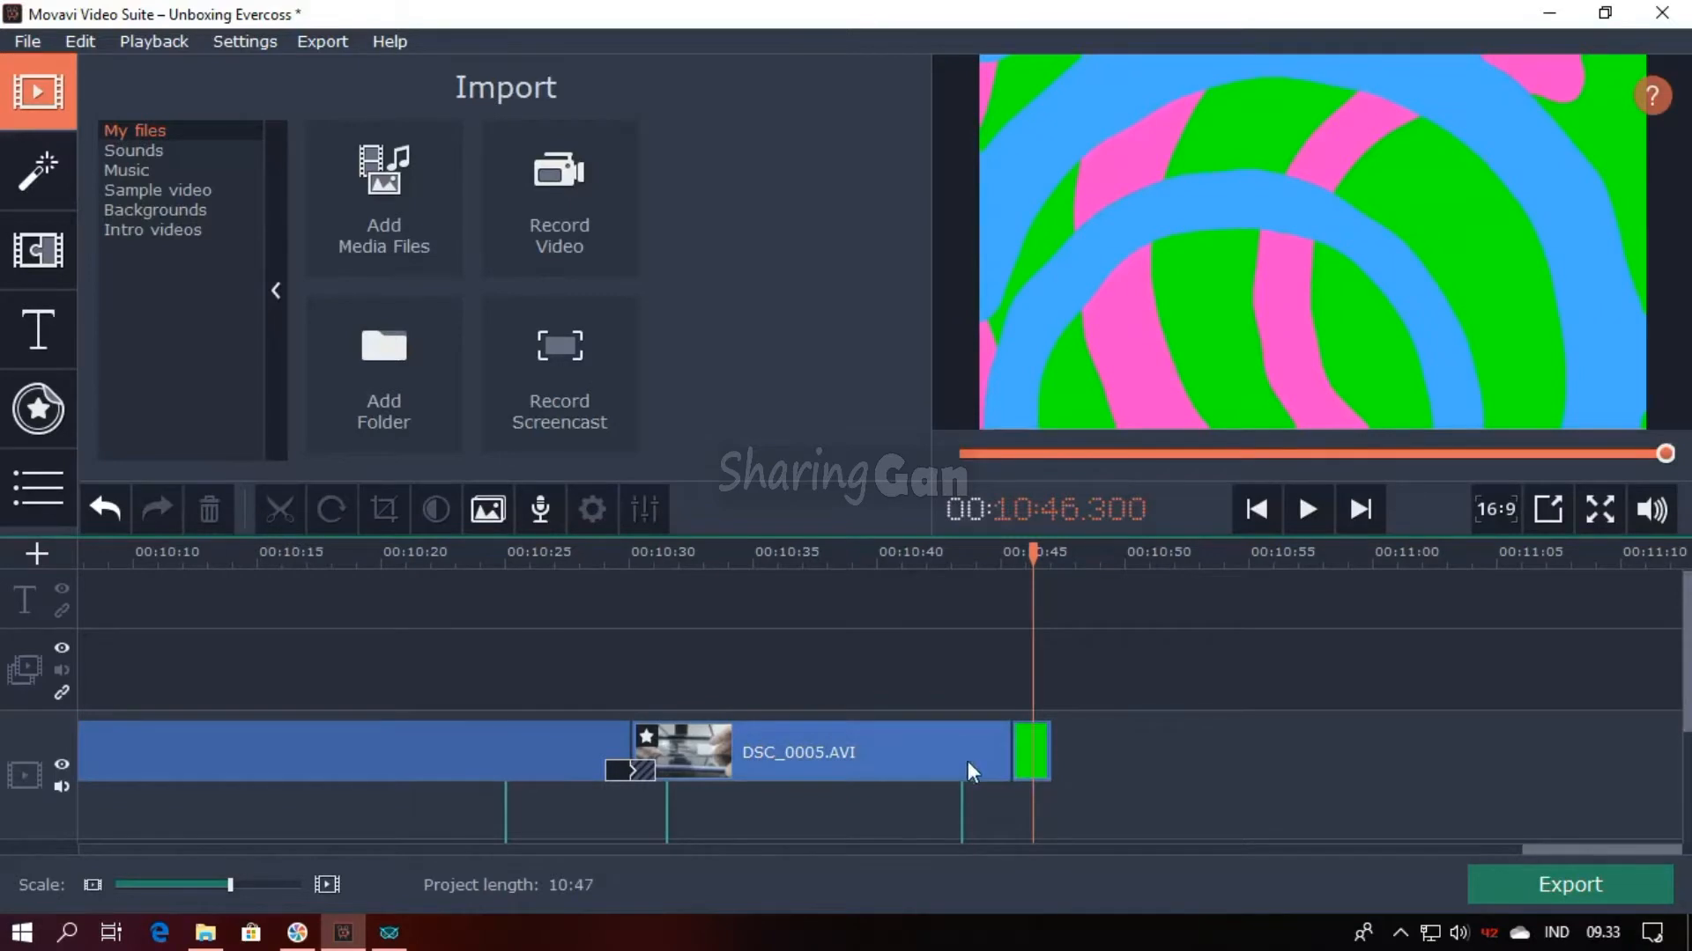
left_click_drag(1043, 763, 264, 684)
Play back the two green-screen overlay clips from 1:41.250.
left_click_drag(840, 557, 794, 556)
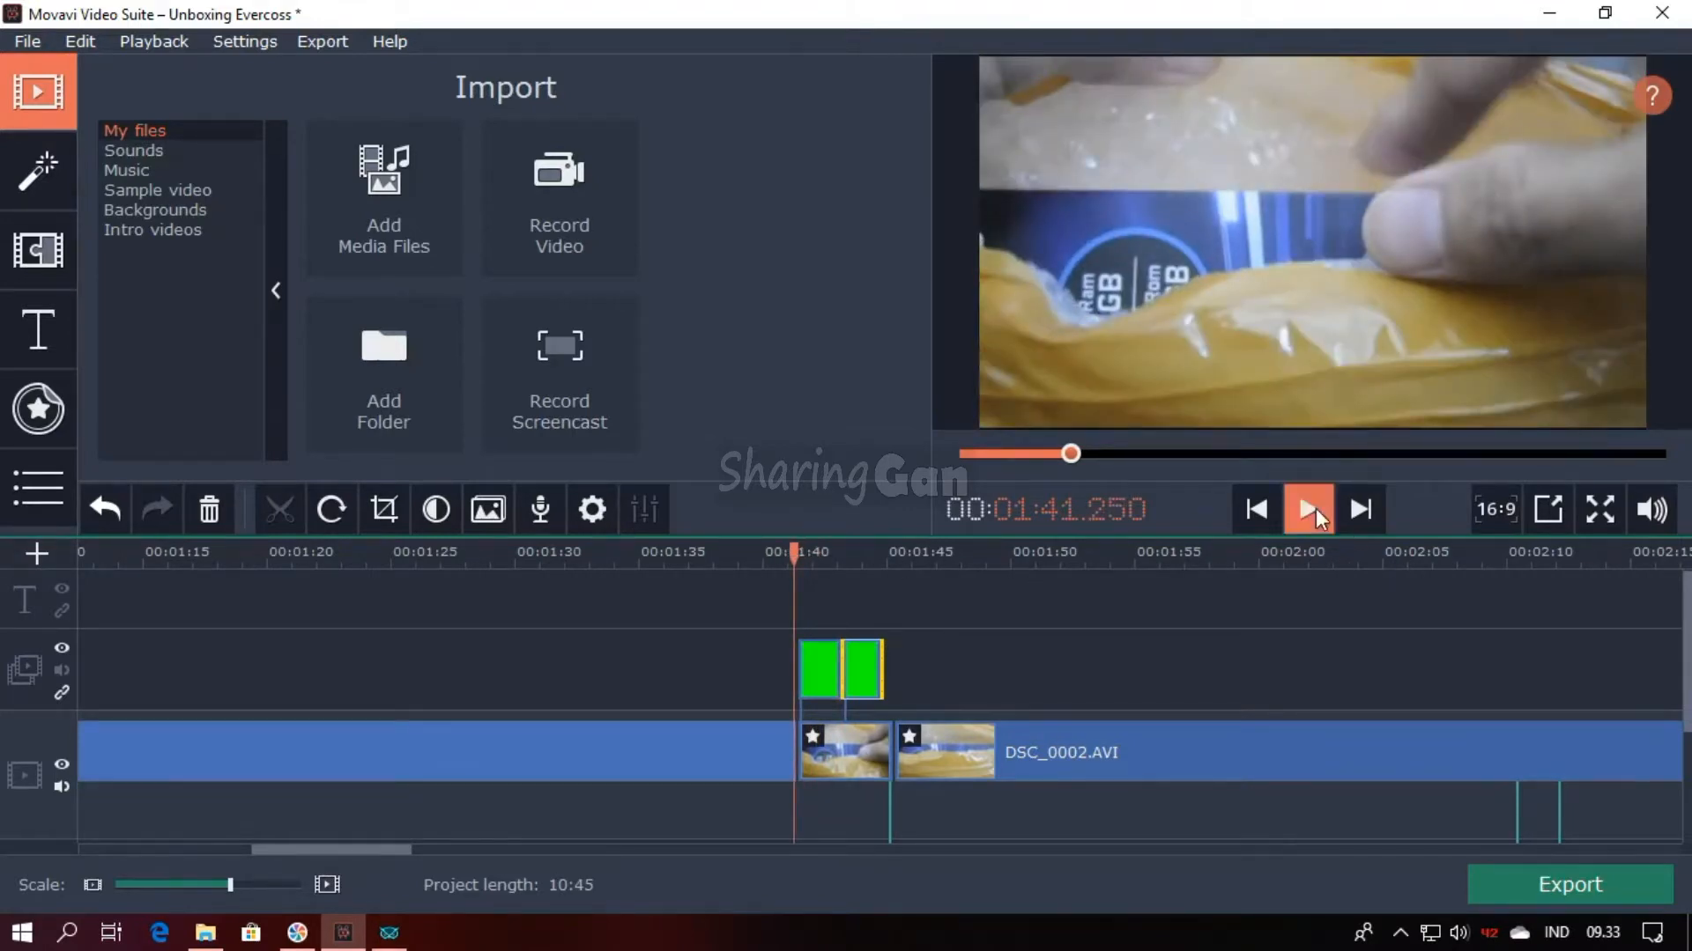
left_click(1314, 509)
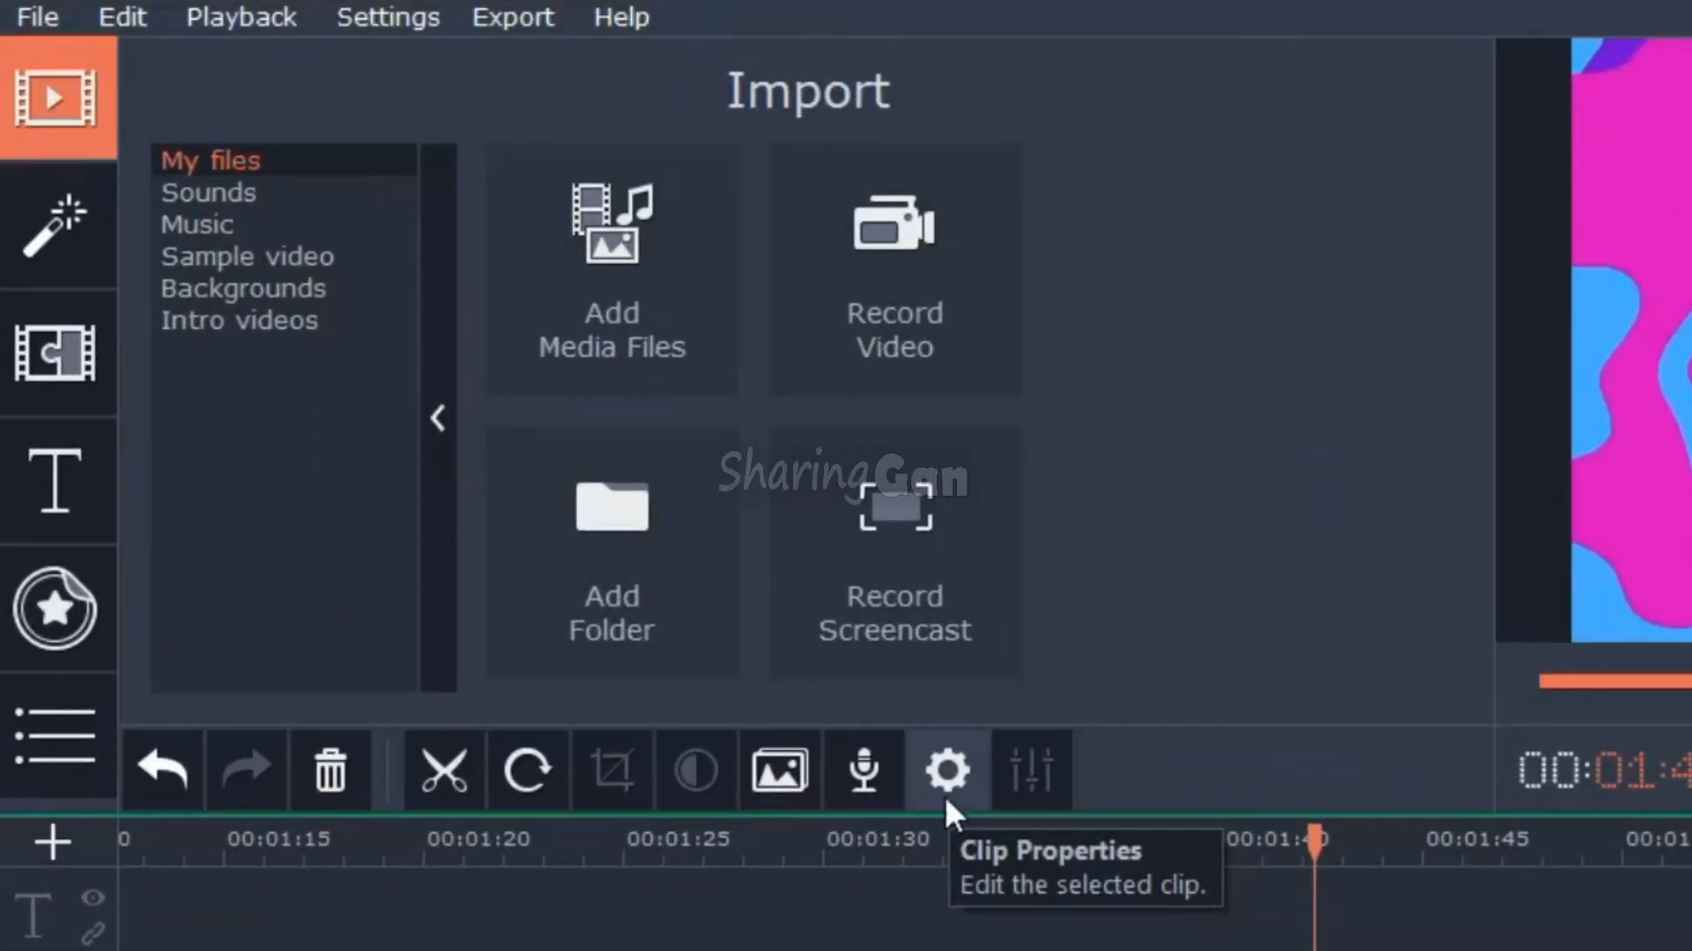
Apply Chroma Key to LT pack (3).mp4 on the overlay track, with green transparent, tolerance 80, noise 0, edges 1 and opacity 10.
left_click(945, 793)
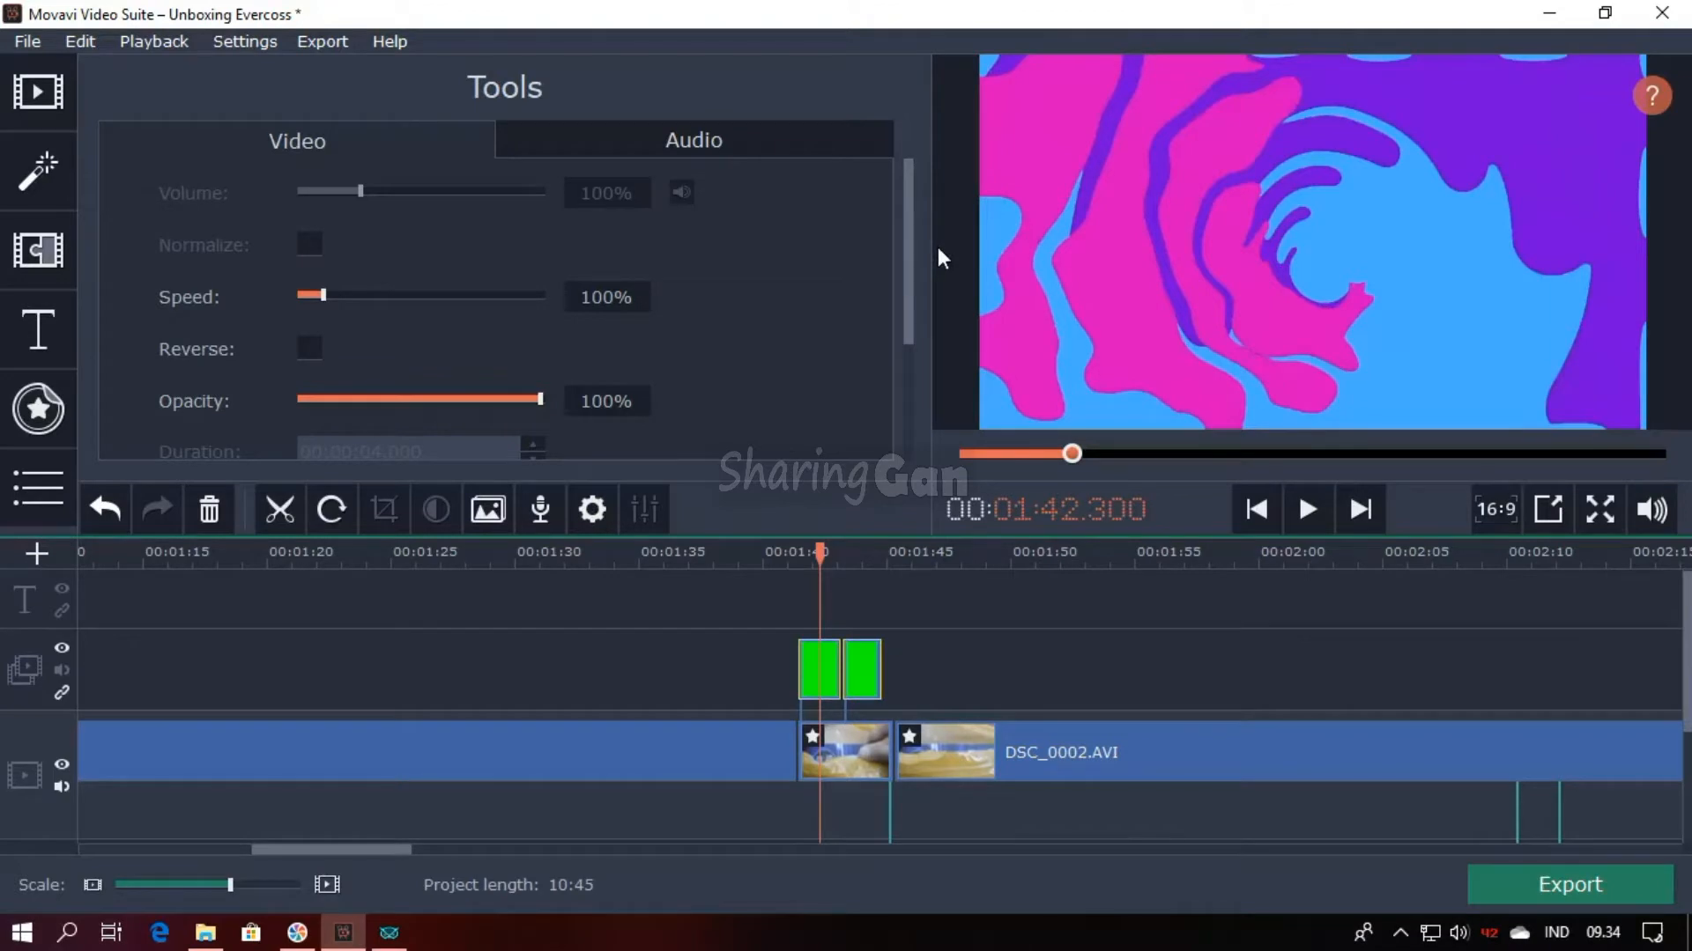
left_click_drag(908, 196, 891, 312)
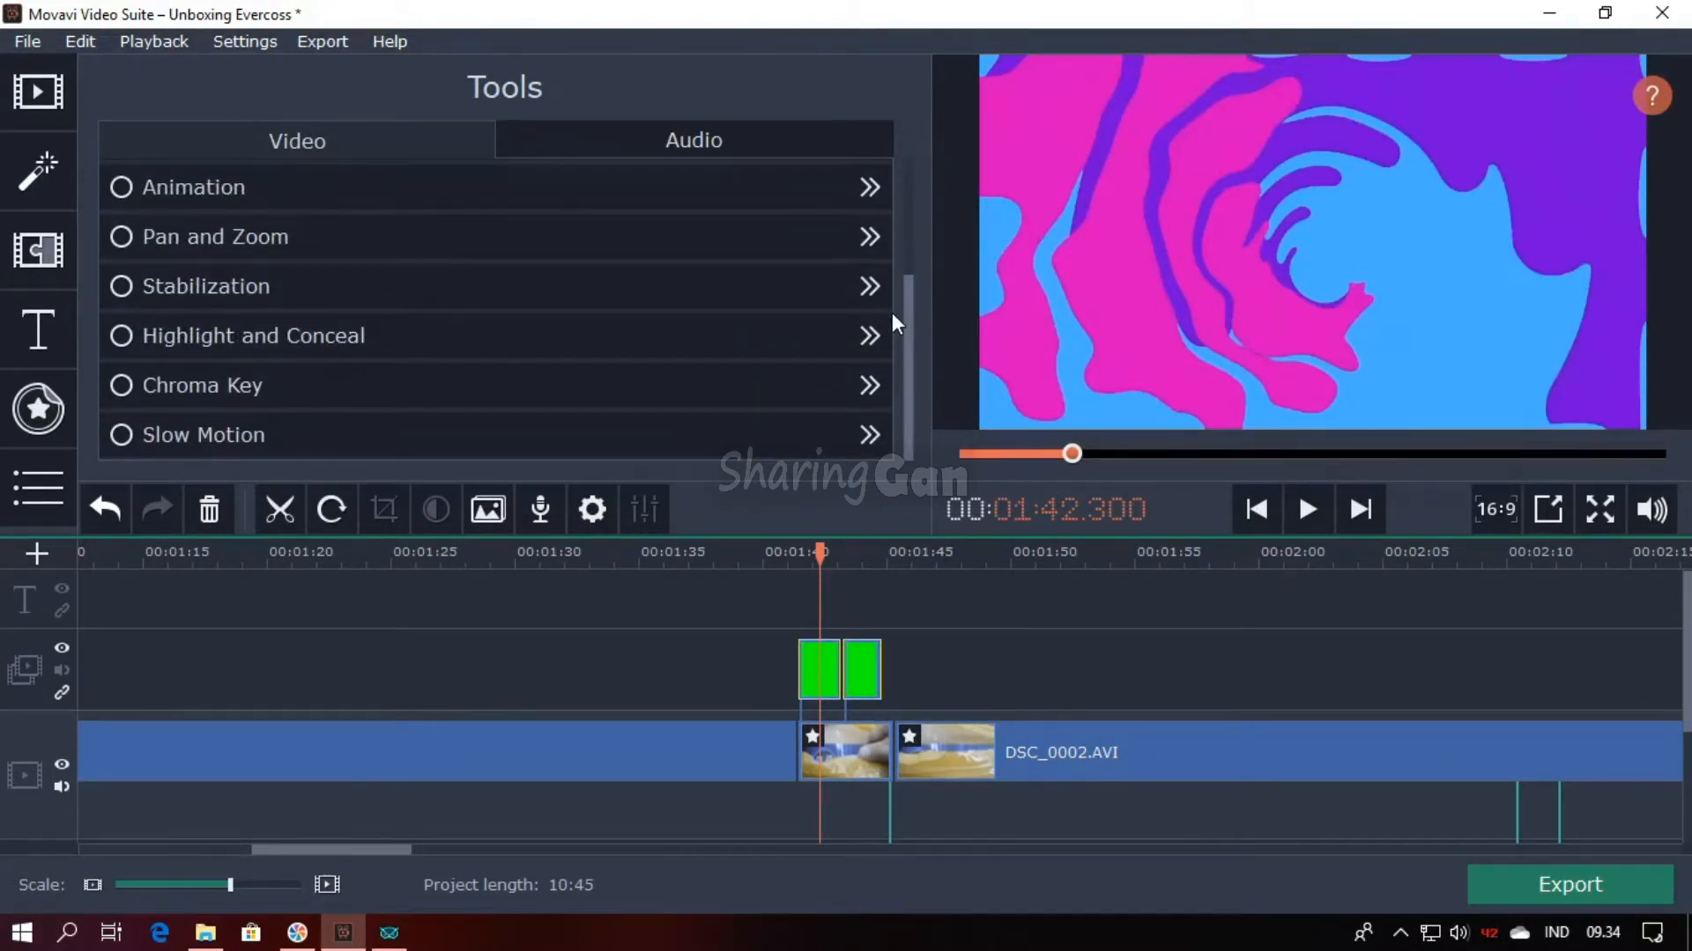
left_click(123, 386)
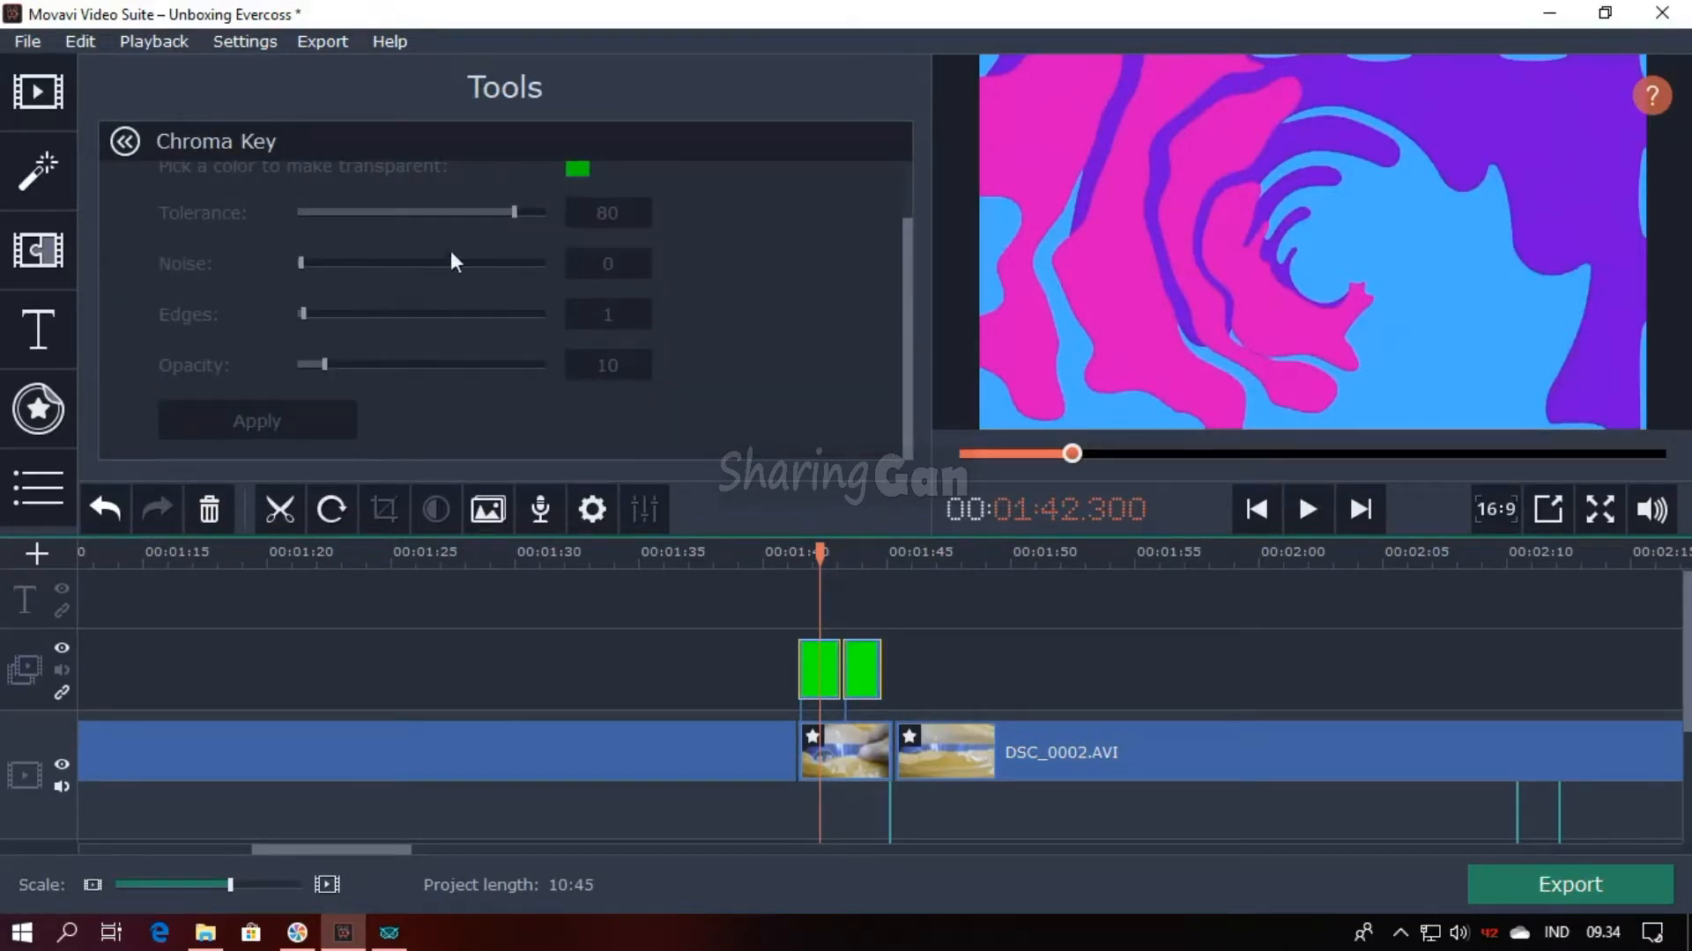
left_click(823, 679)
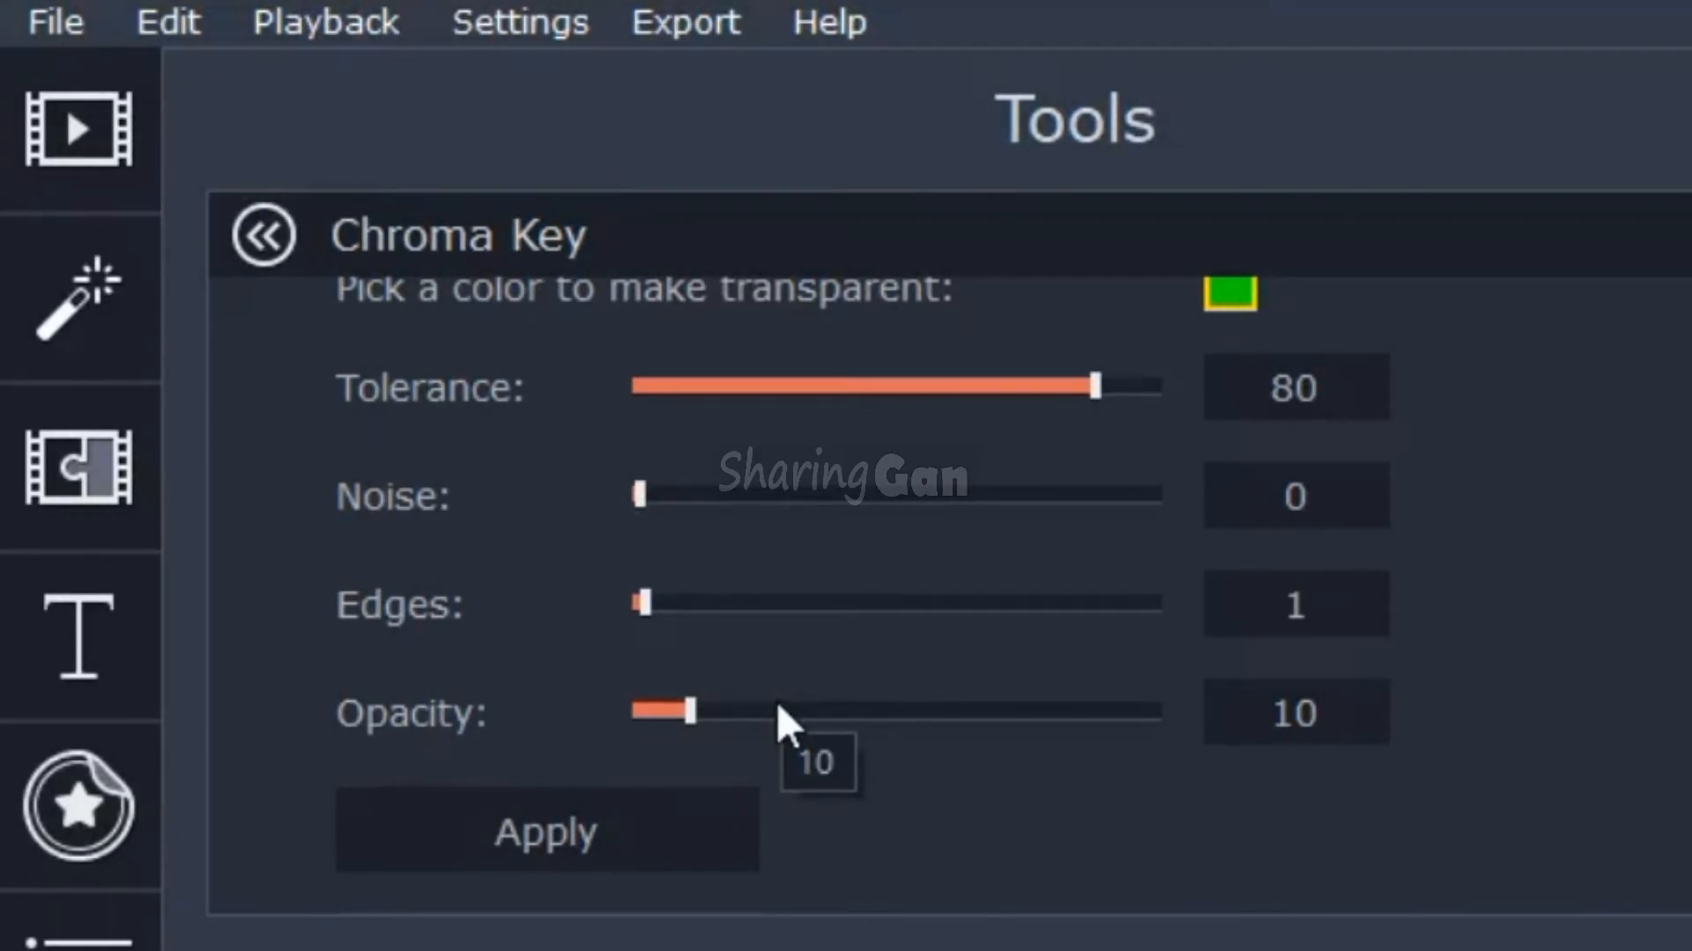
left_click(595, 844)
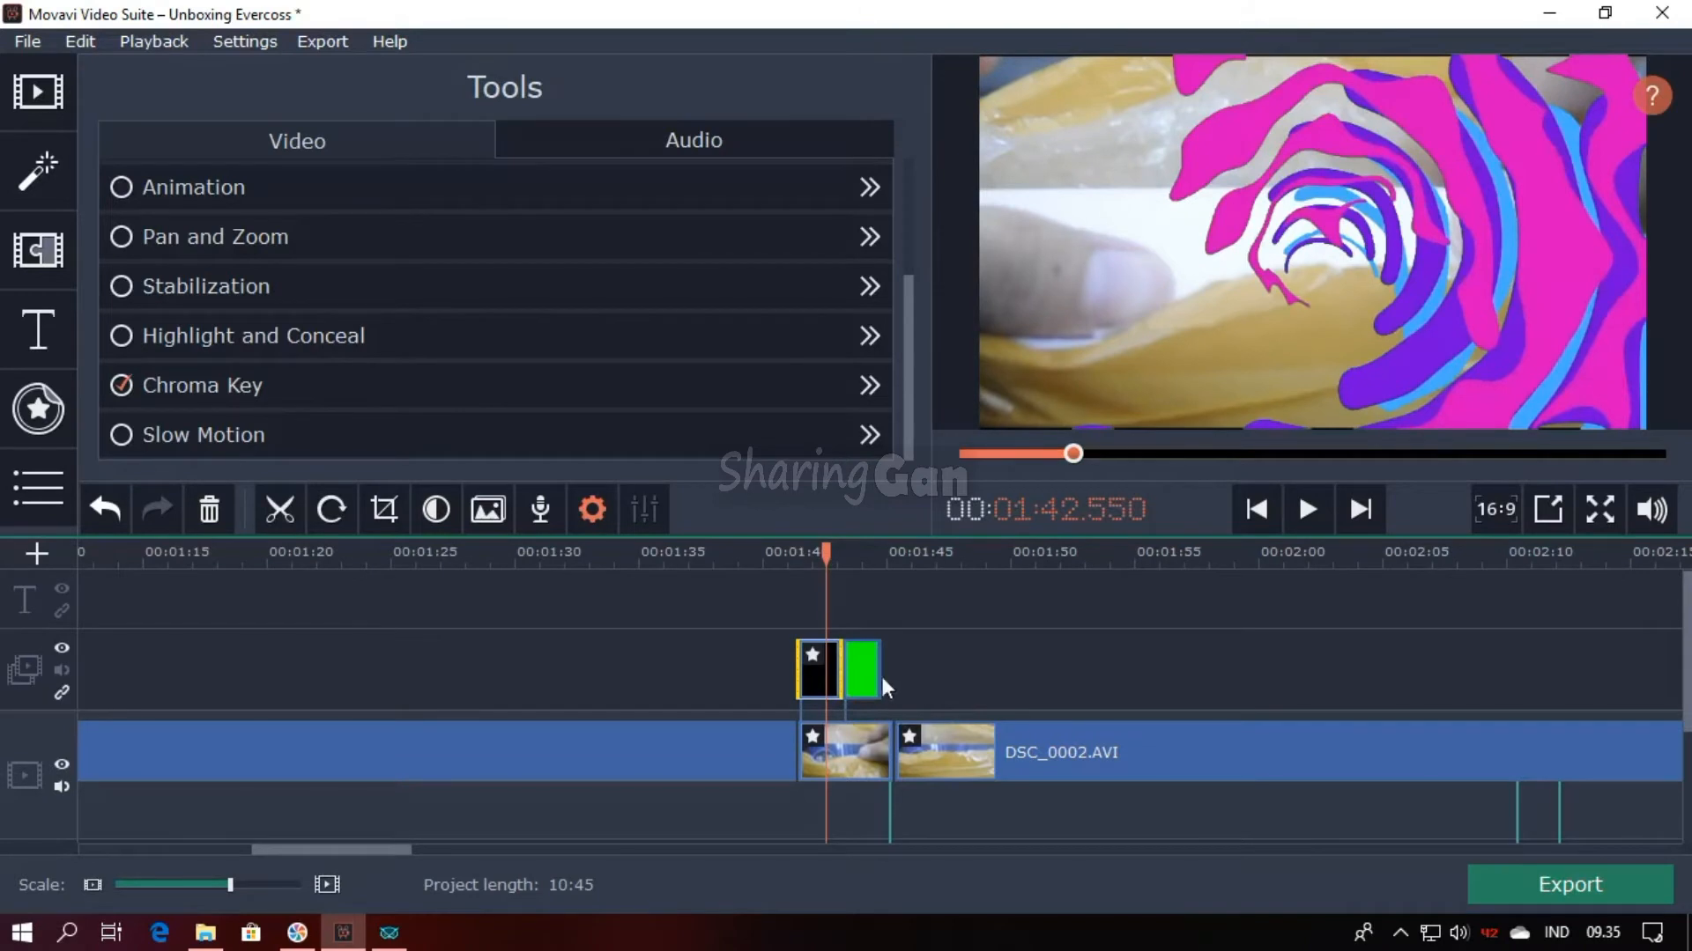
Apply Chroma Key with the same green, tolerance 80, noise 0, edges 1 and opacity 10 to the second overlay clip, LT pack (5).mp4.
left_click(868, 674)
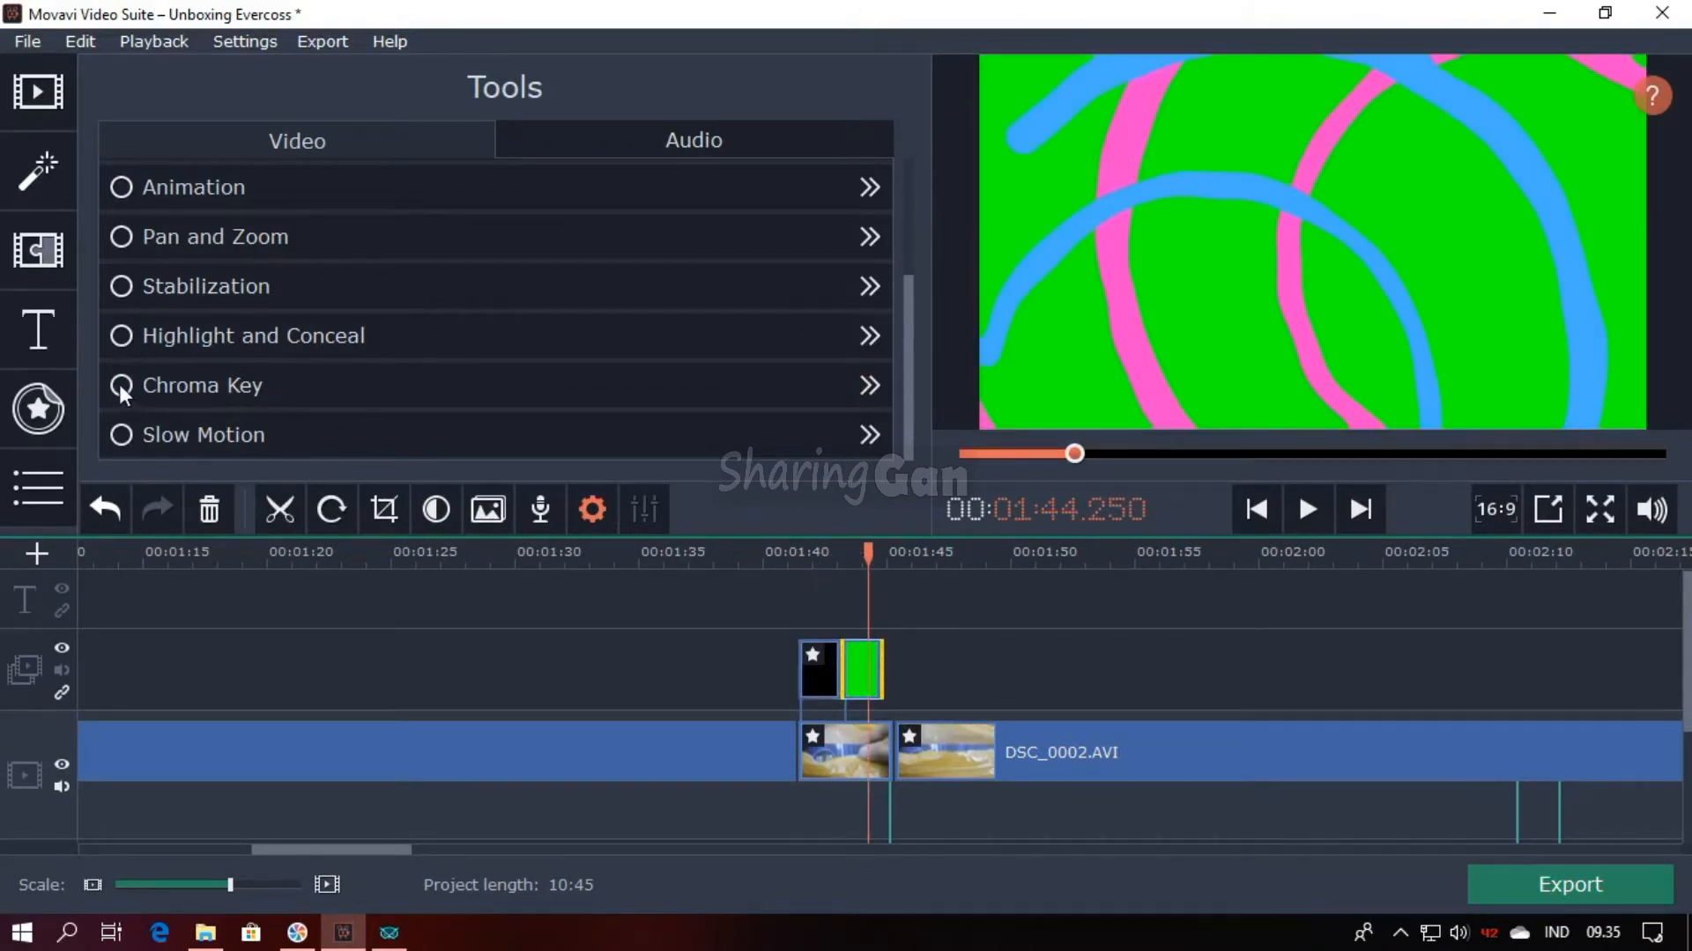
left_click(119, 385)
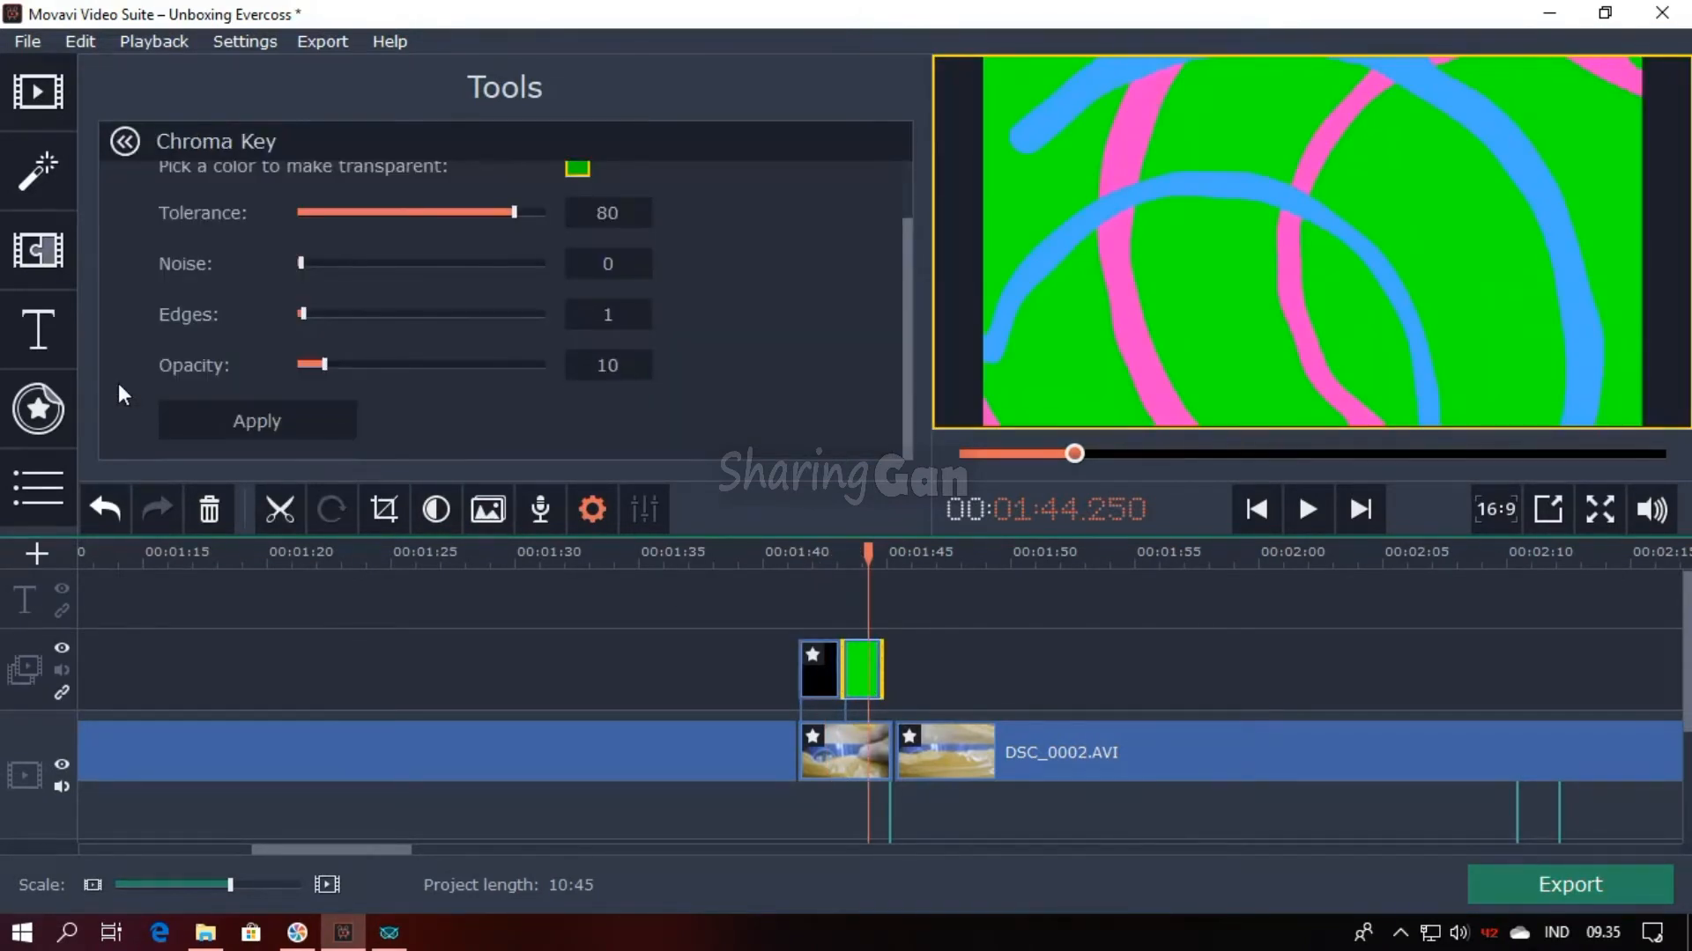
left_click(258, 420)
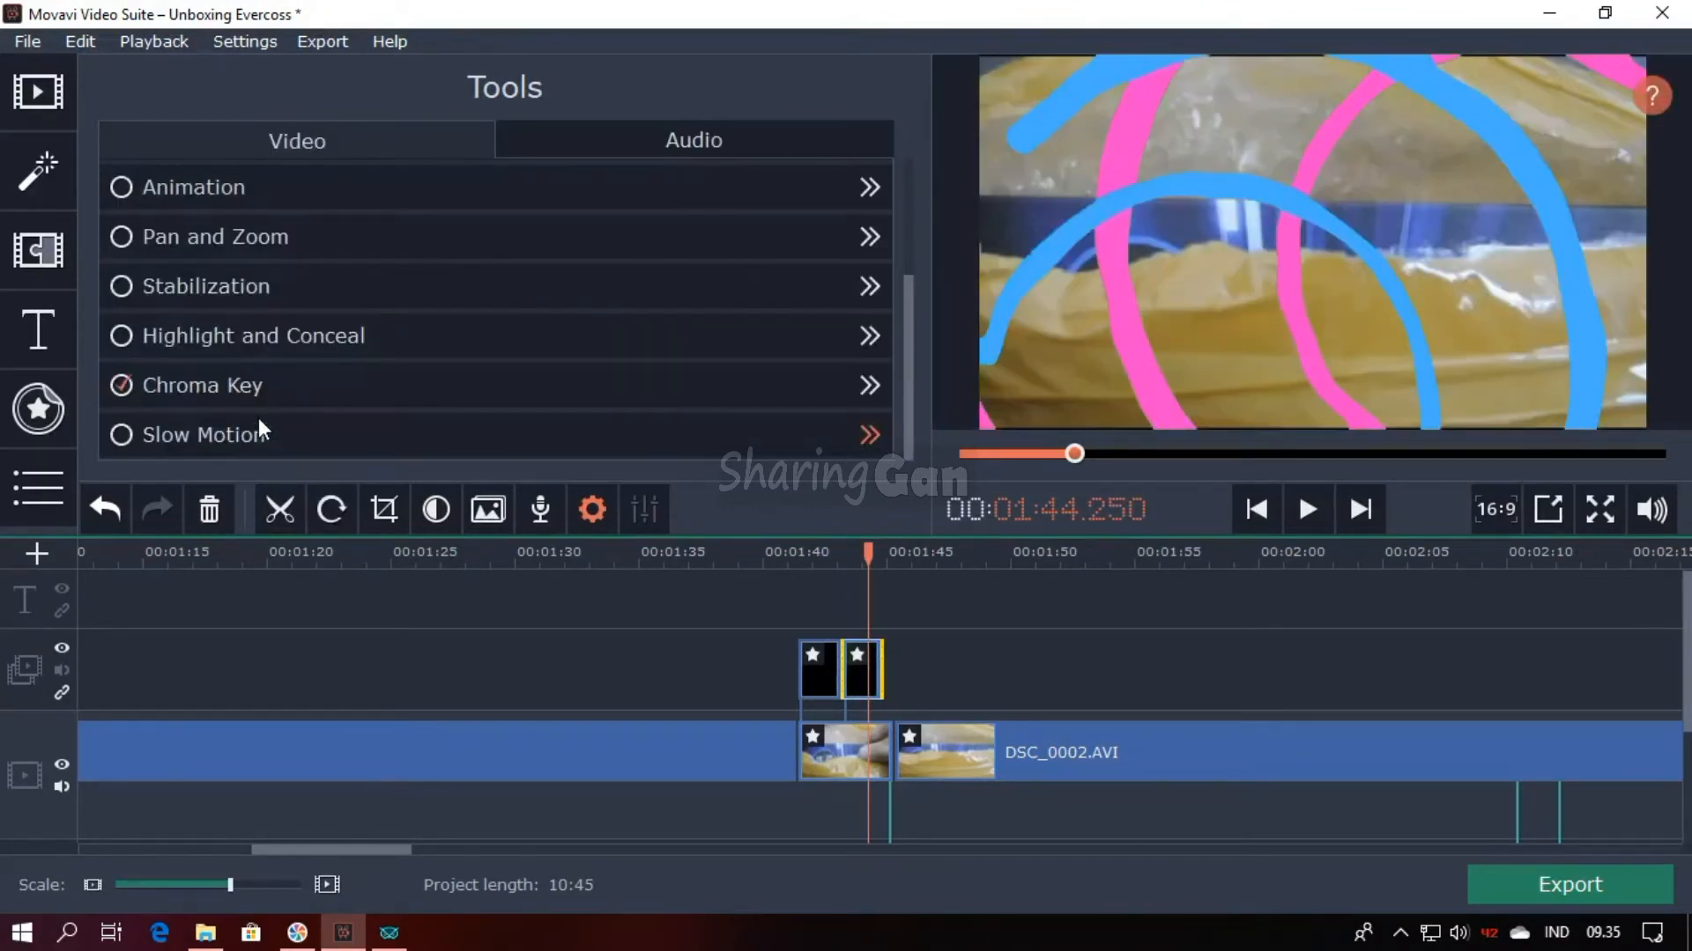
Play back both keyed transition overlays from 1:41.050 into the start of DSC_0002.AVI.
left_click_drag(874, 559, 790, 558)
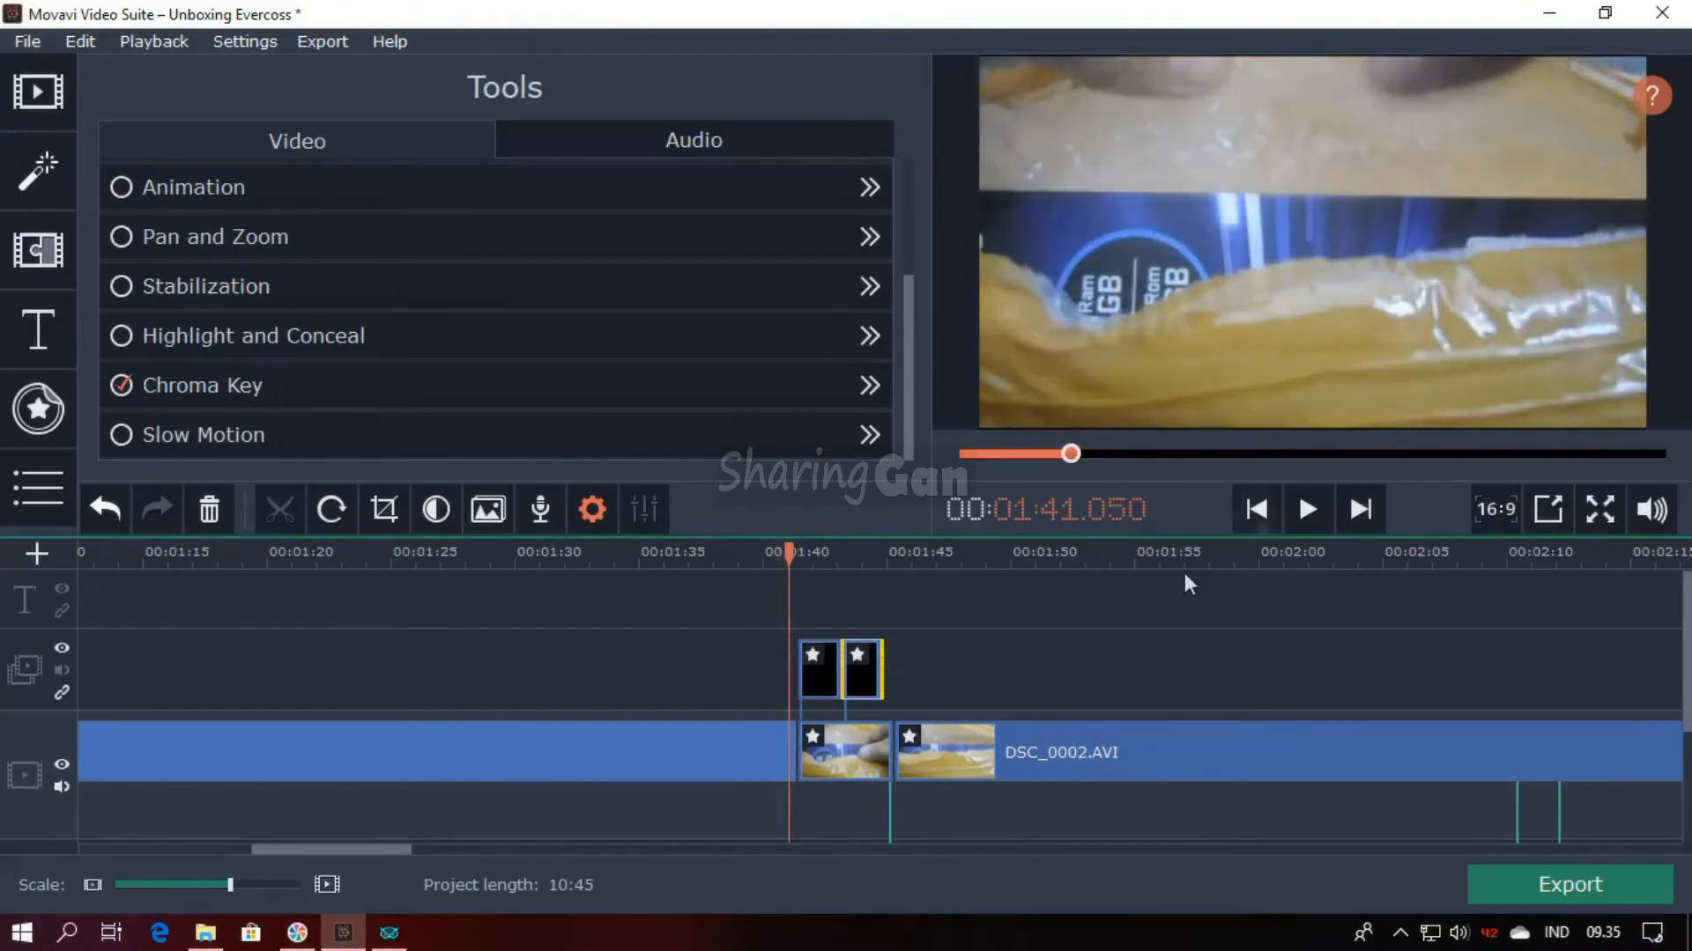
left_click(1307, 509)
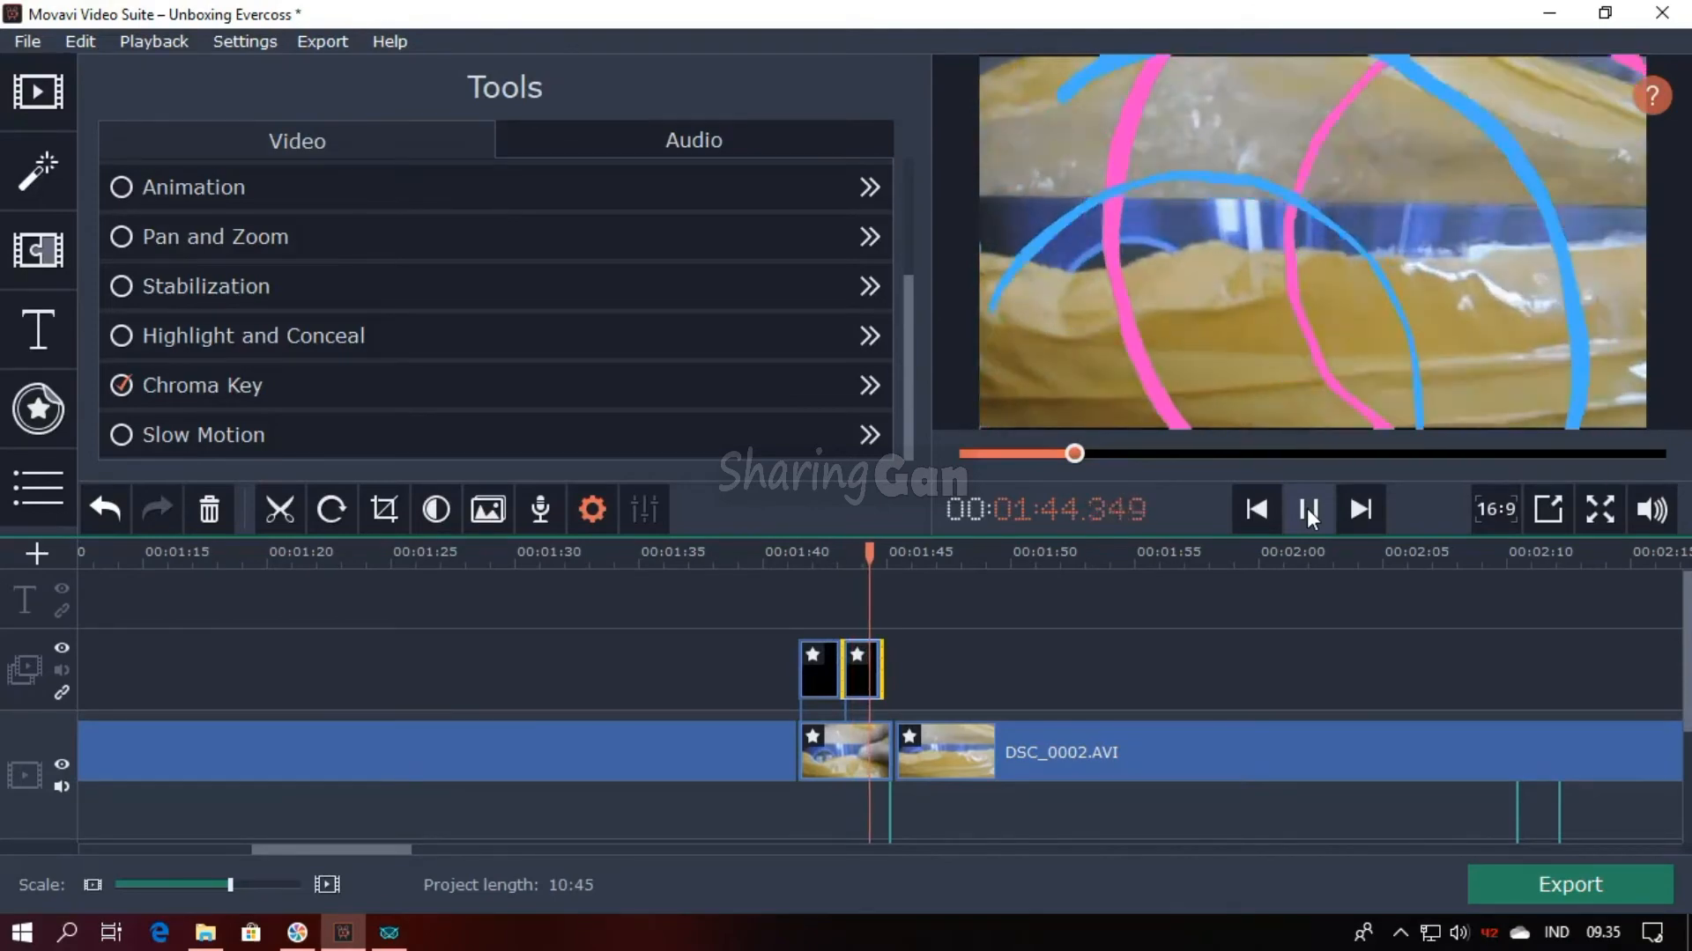
left_click(1307, 511)
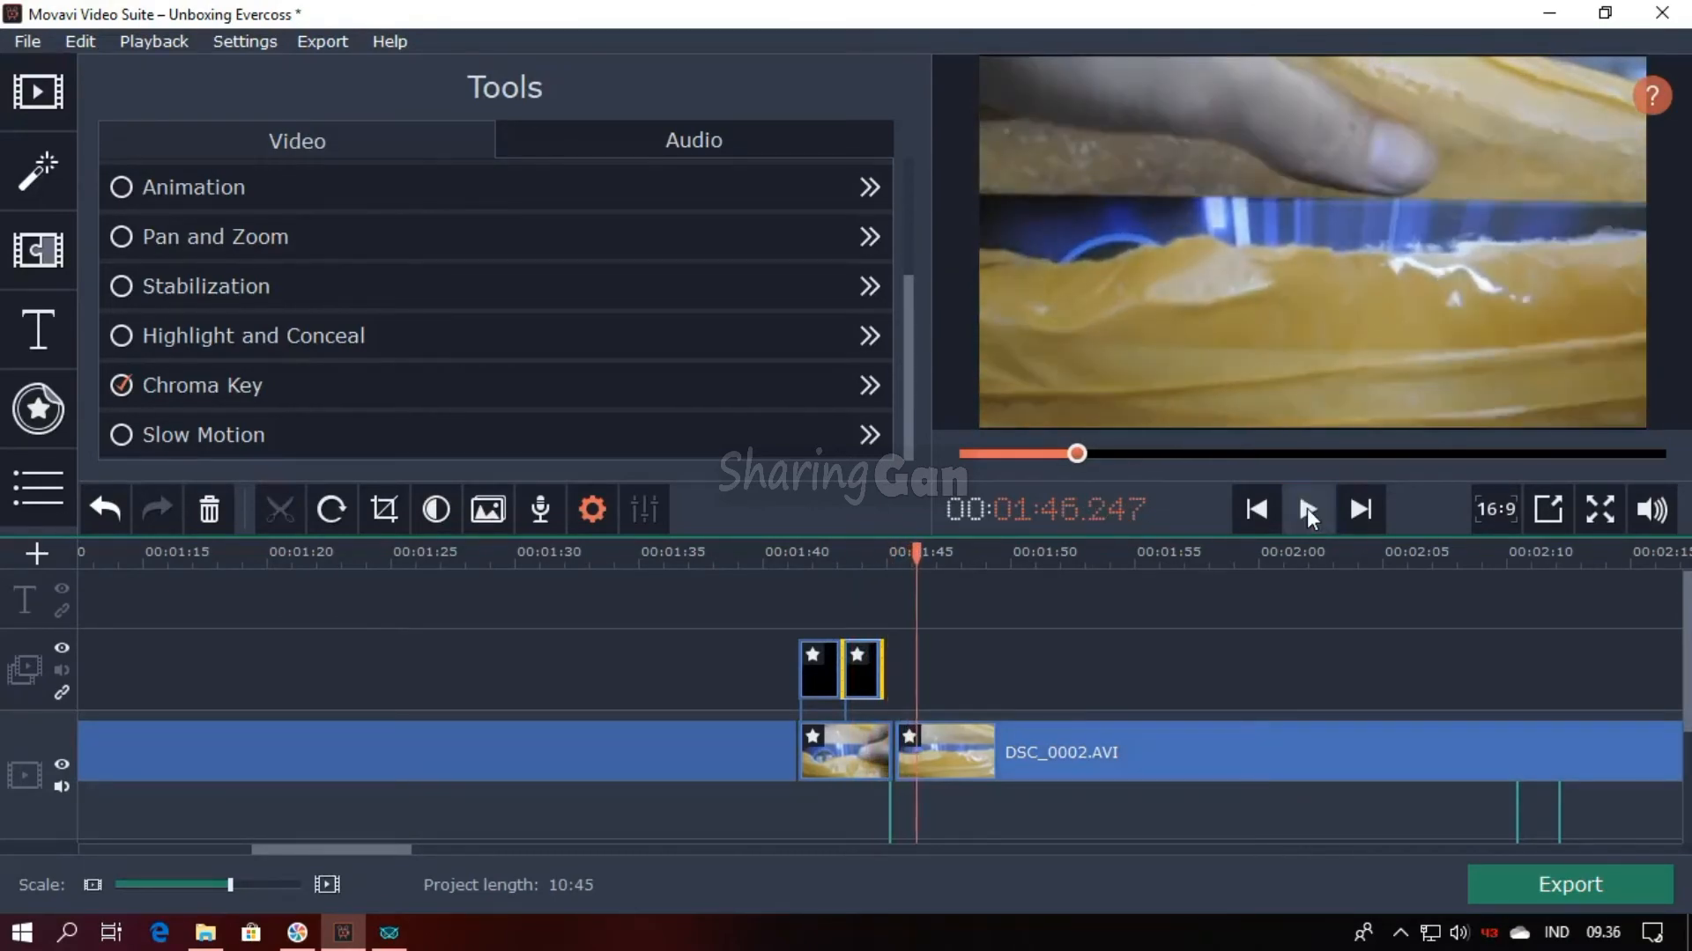
Save the Unboxing Evercoss project.
left_click(29, 42)
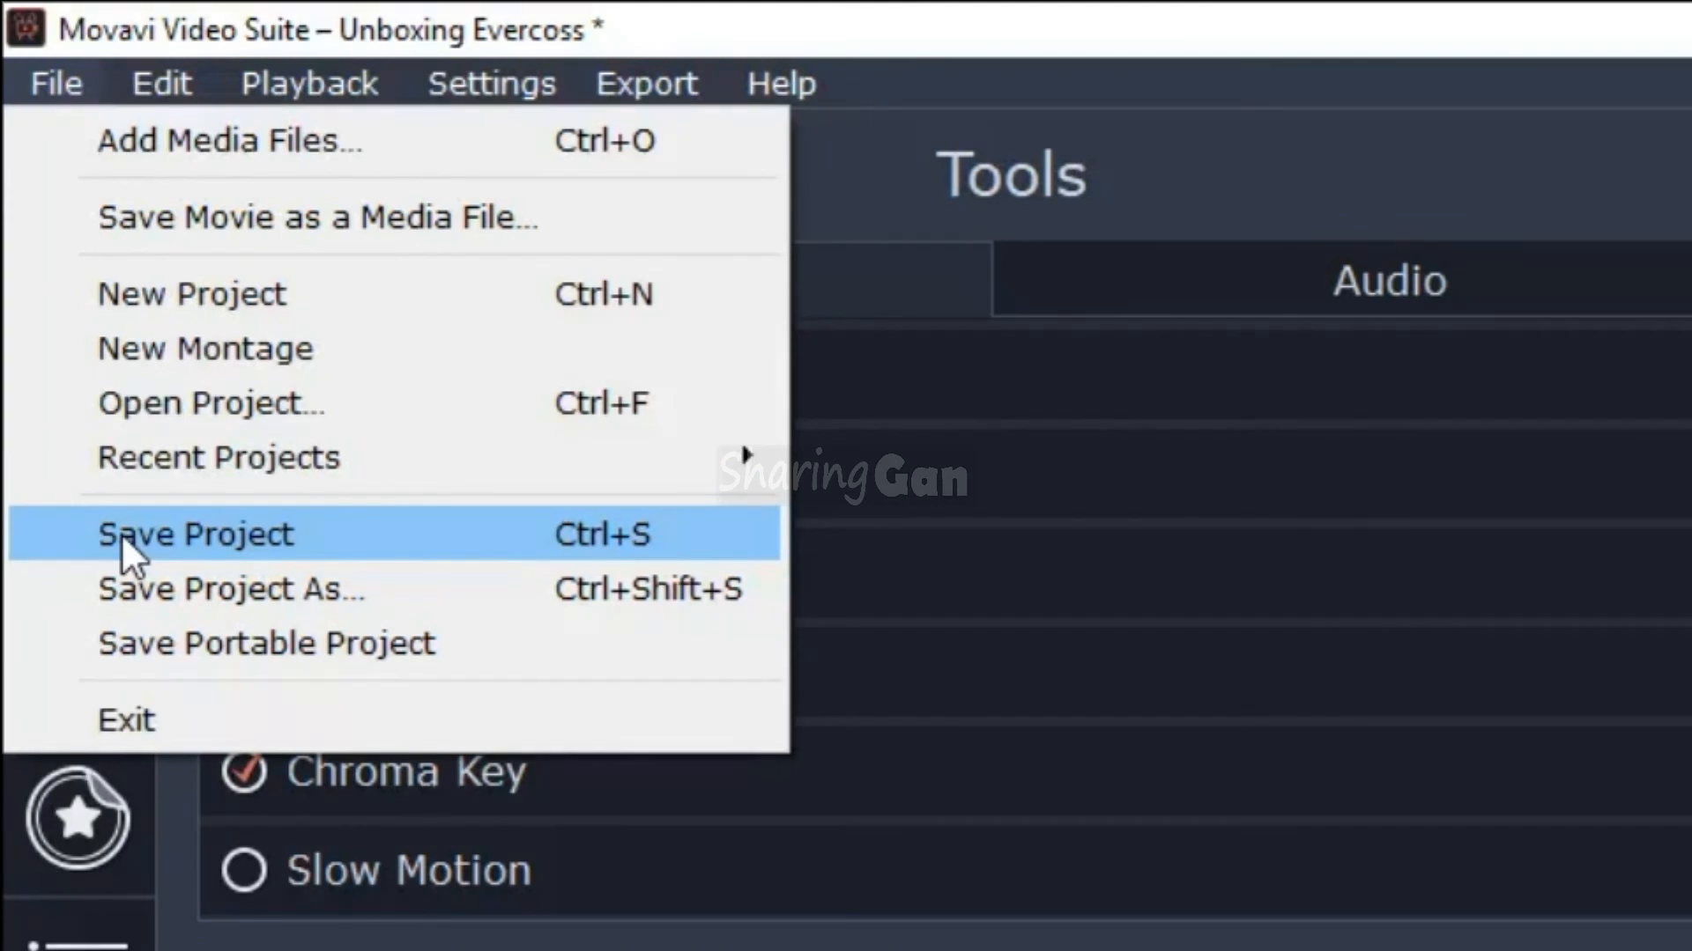
left_click(120, 532)
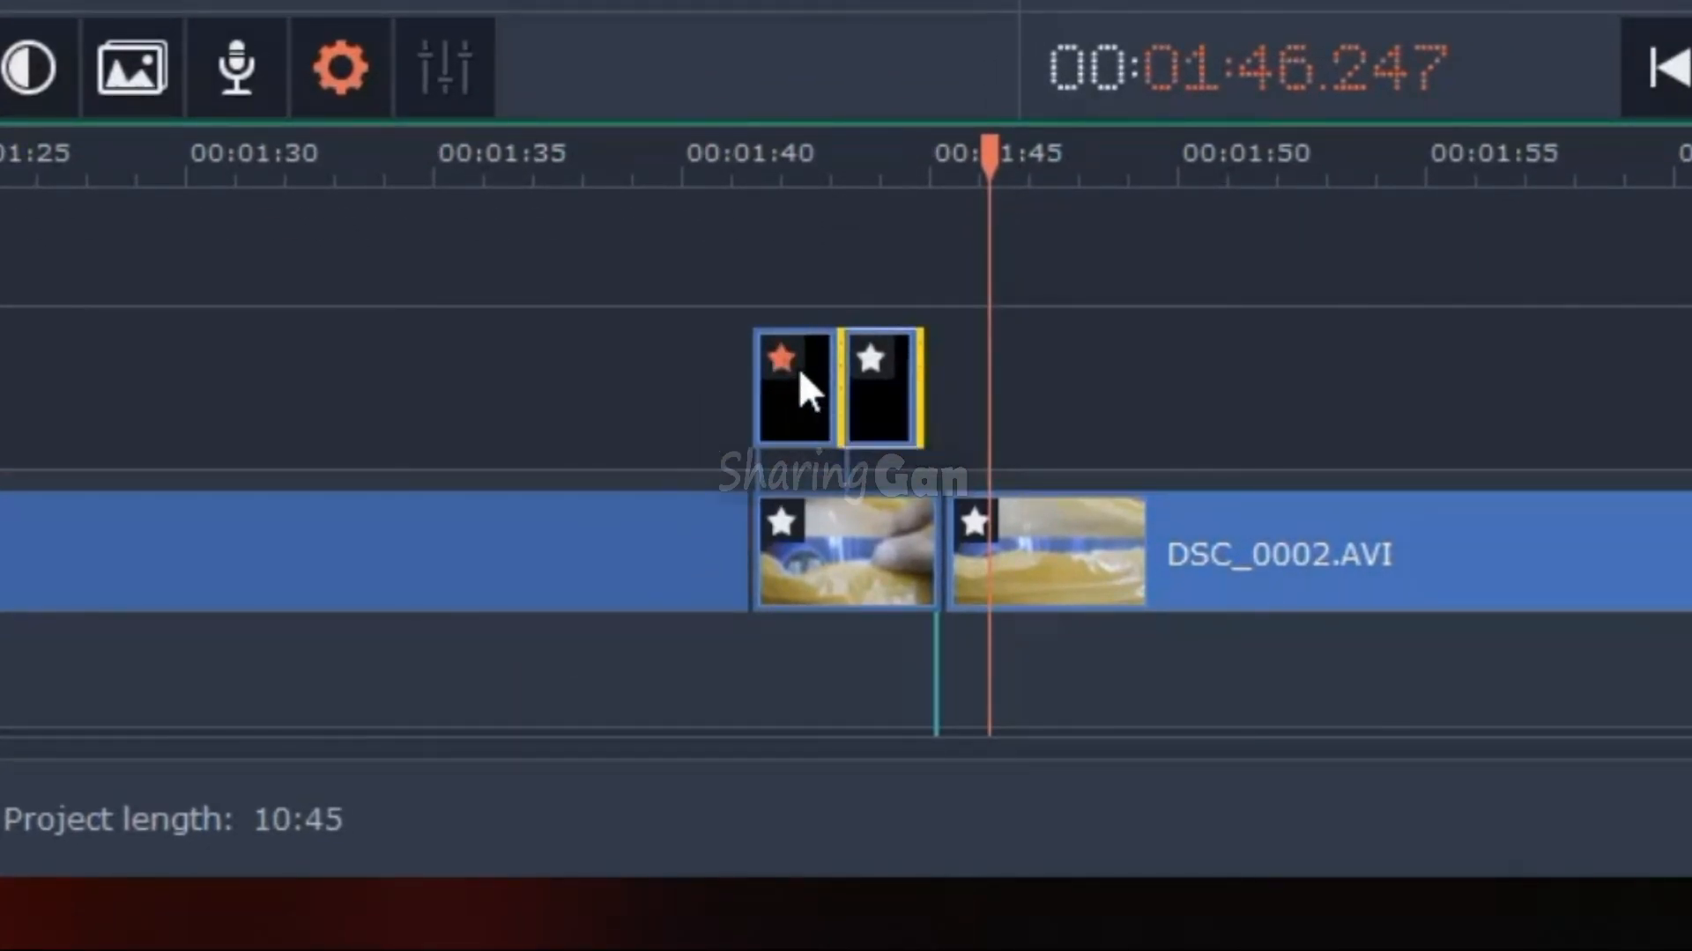
Remove the Chroma key effect from both transition clips on the overlay track.
left_click(799, 370)
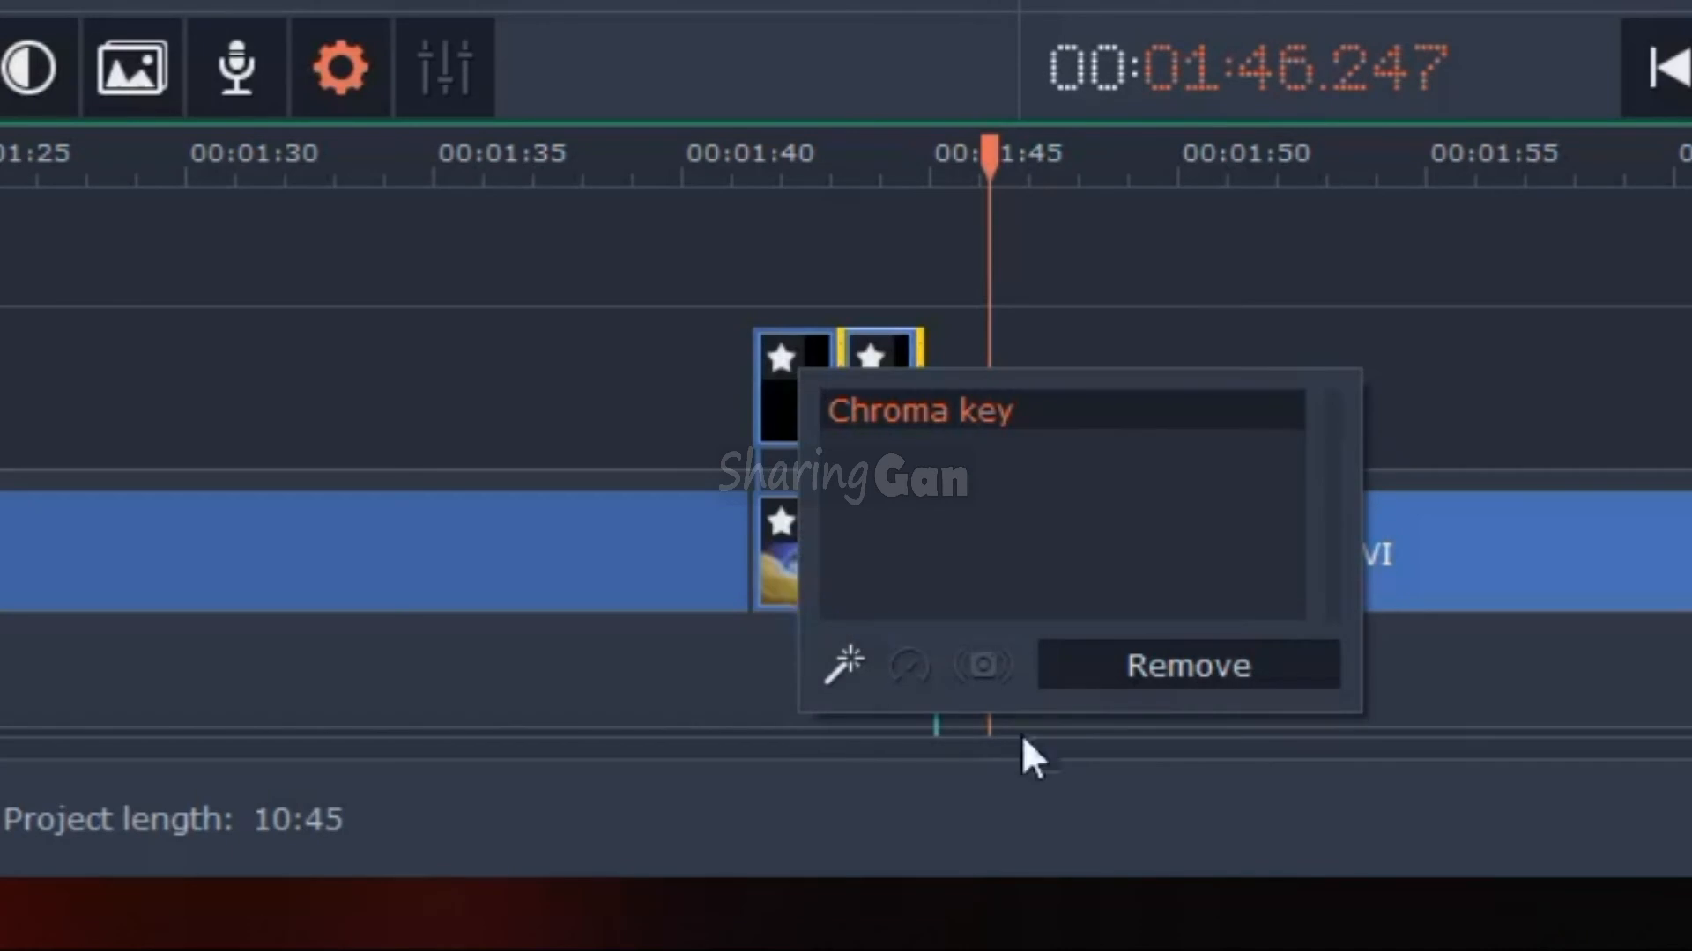
left_click(1197, 663)
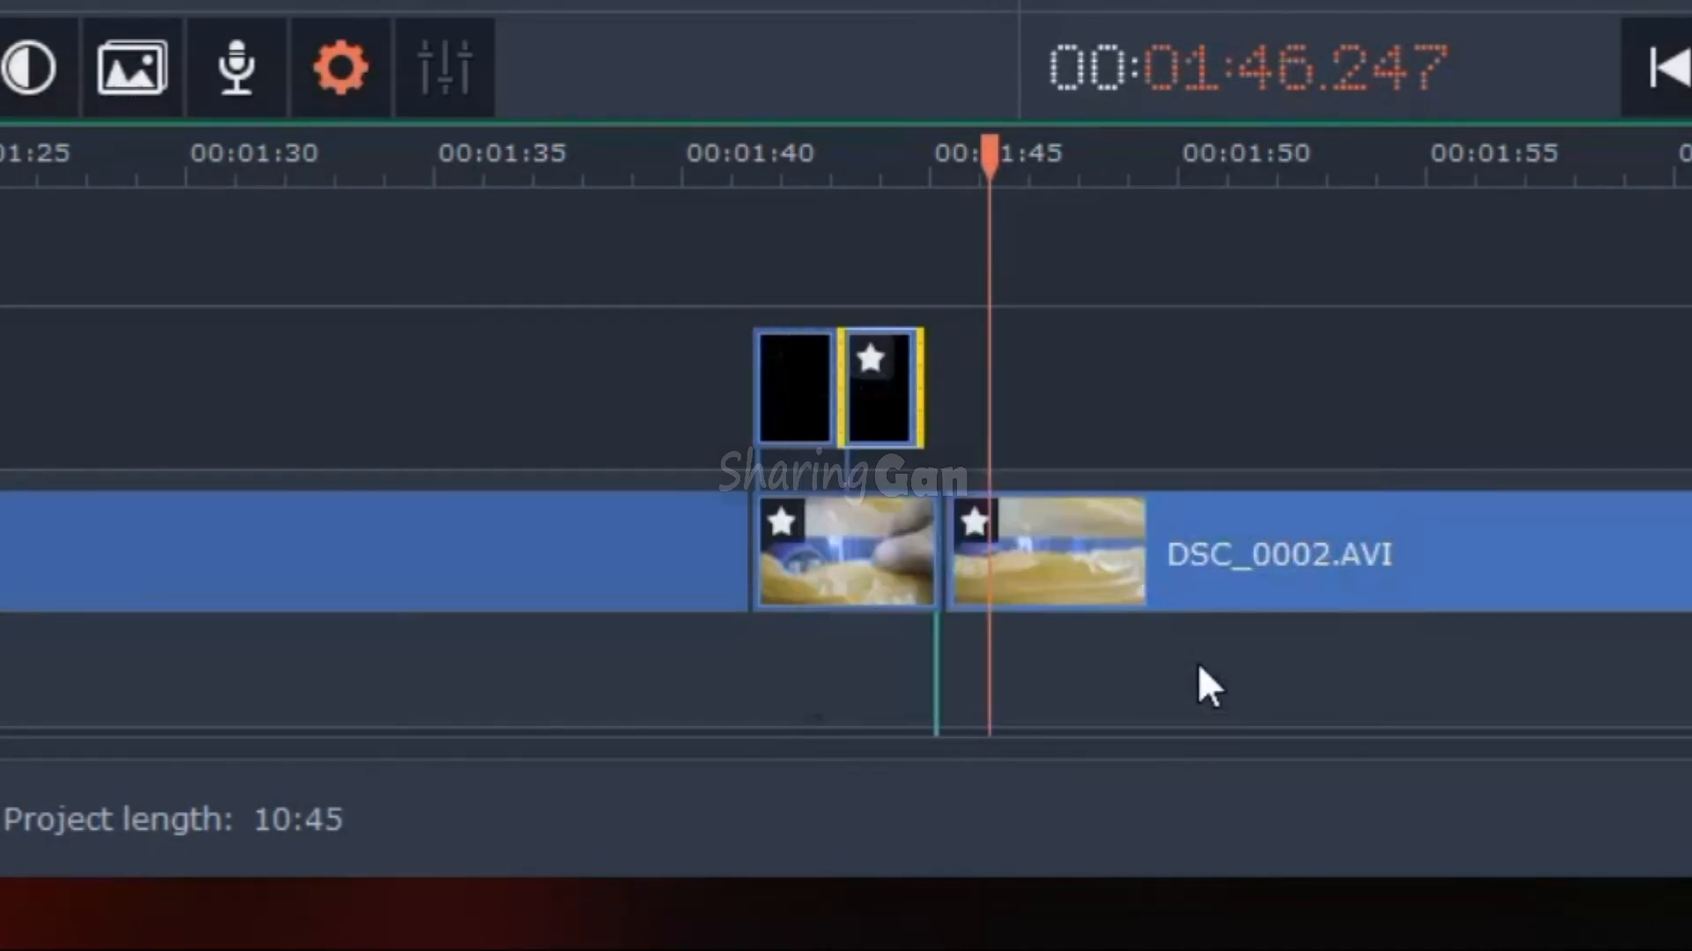
left_click(883, 368)
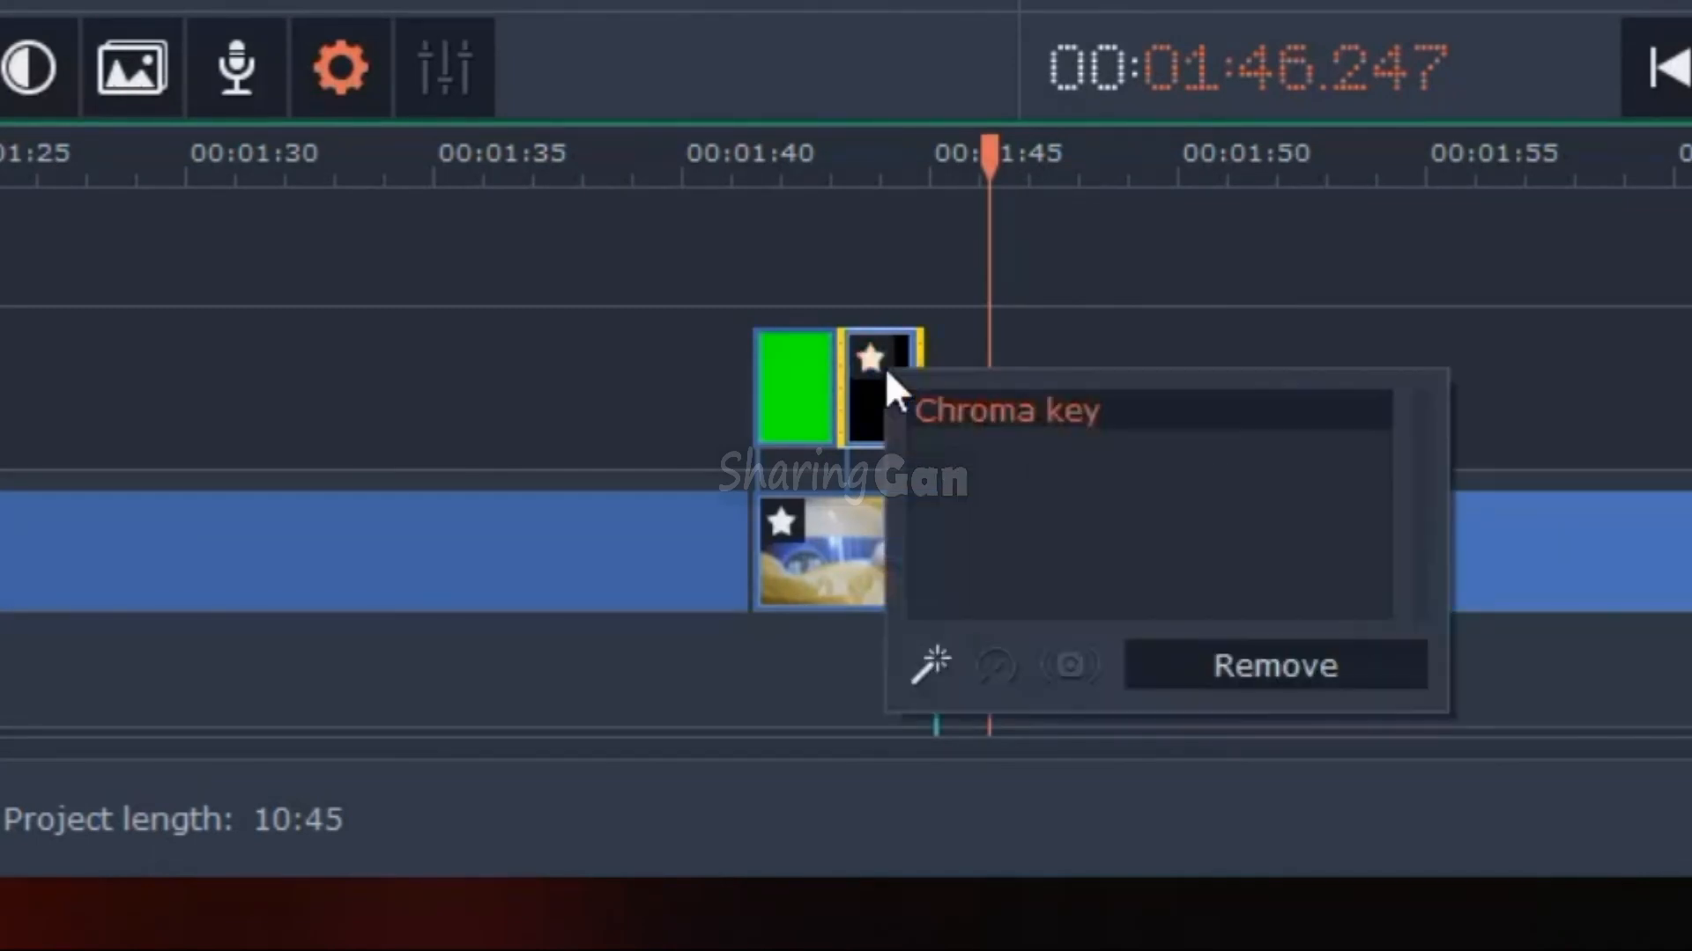
left_click(1251, 674)
Play back the segment under the two overlay clips without the Chroma key effect, stopping just after the cut to DSC_0002.AVI.
left_click_drag(917, 556, 794, 557)
left_click(1306, 511)
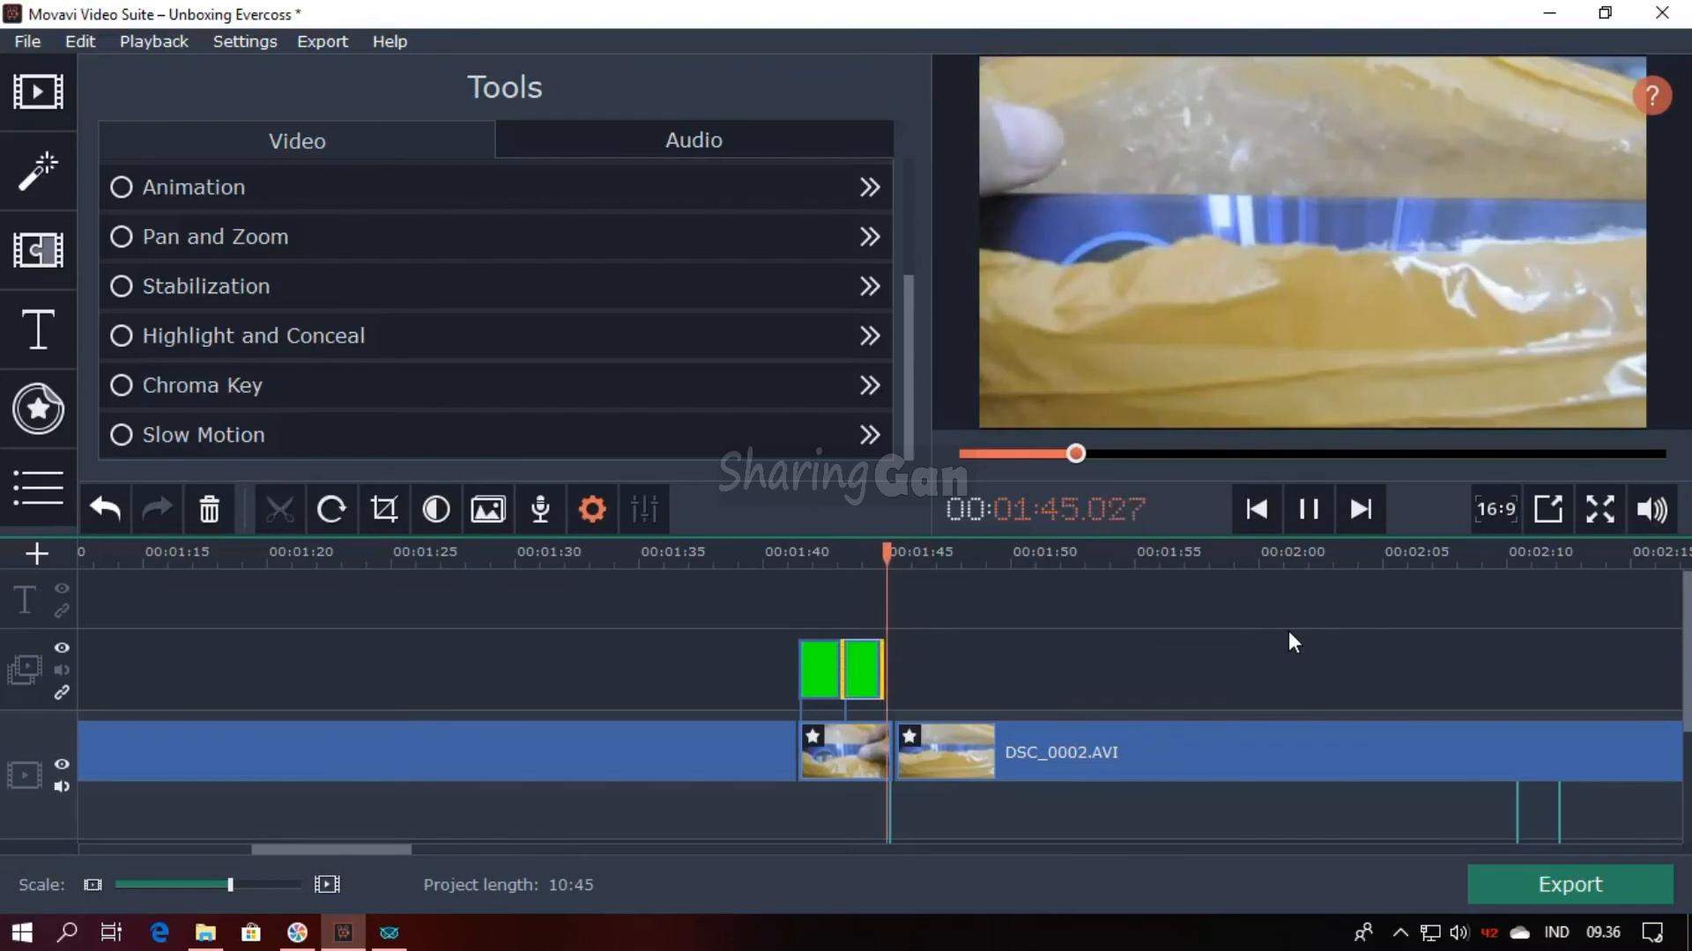
left_click(1307, 510)
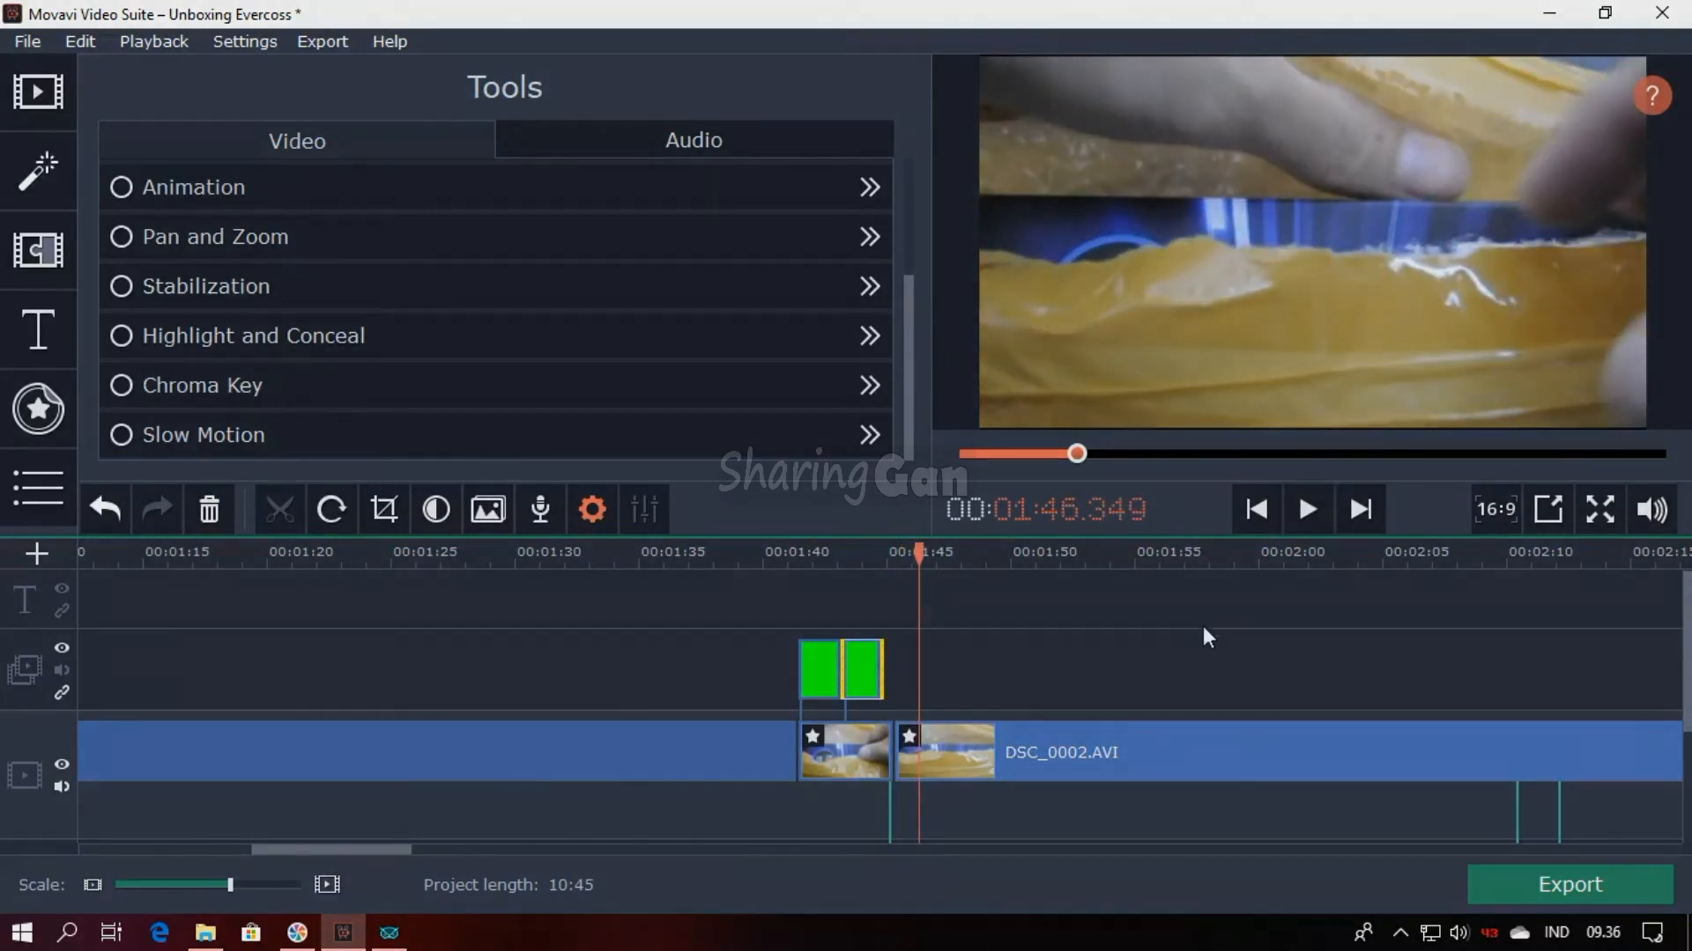